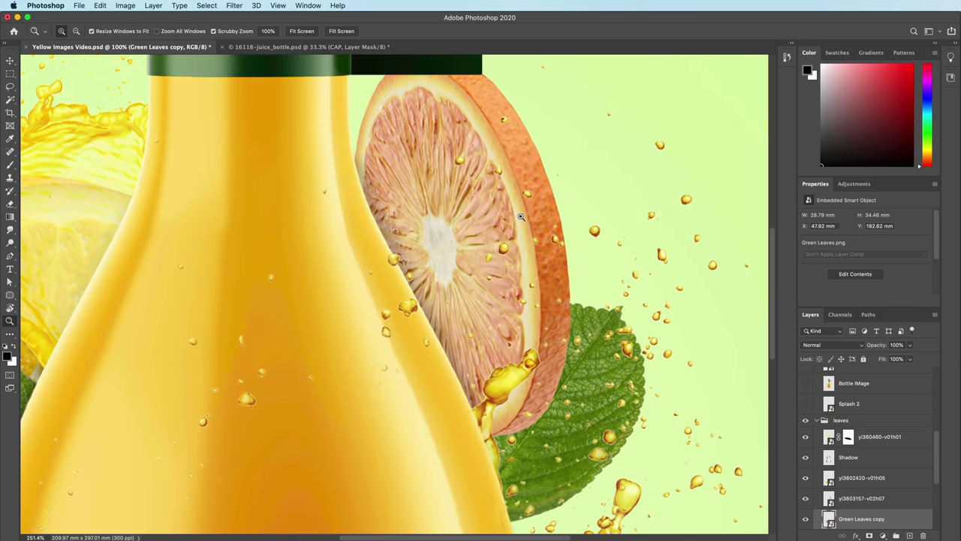
# Step: Look over the finished juice bottle composition, and browse the available Images 360° downloads on the Yellow Images website in the browser
pyautogui.moveTo(559, 333); pyautogui.dragTo(474, 325)
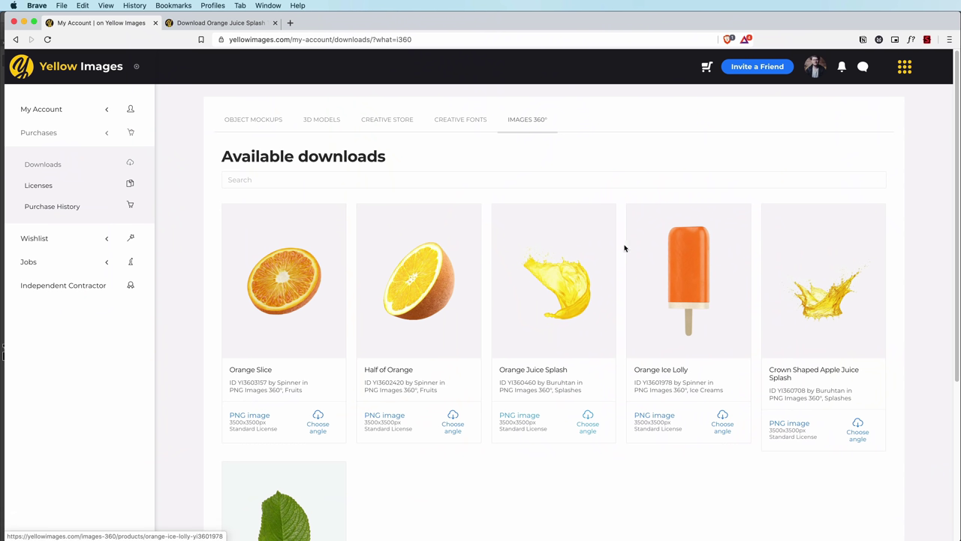
pyautogui.scroll(-5, 321, 311)
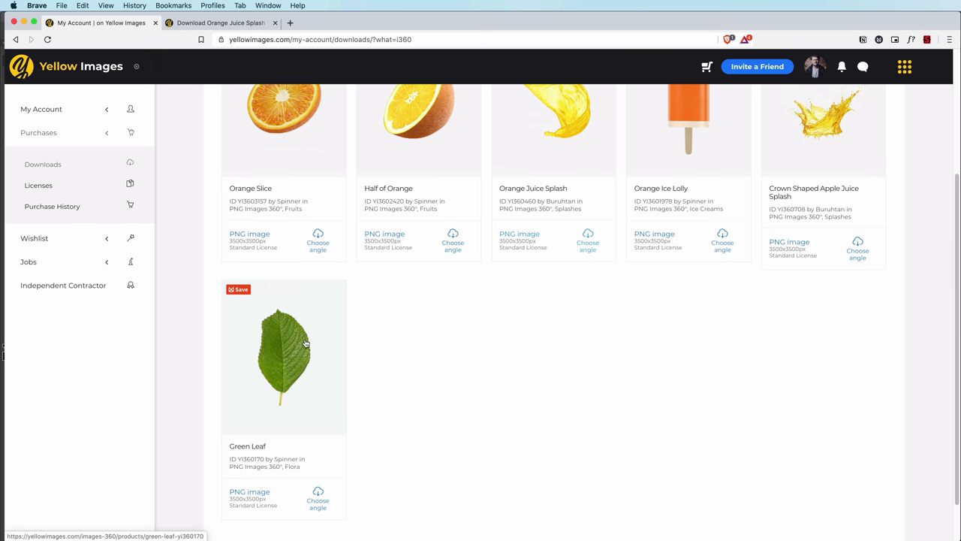
pyautogui.scroll(5, 305, 344)
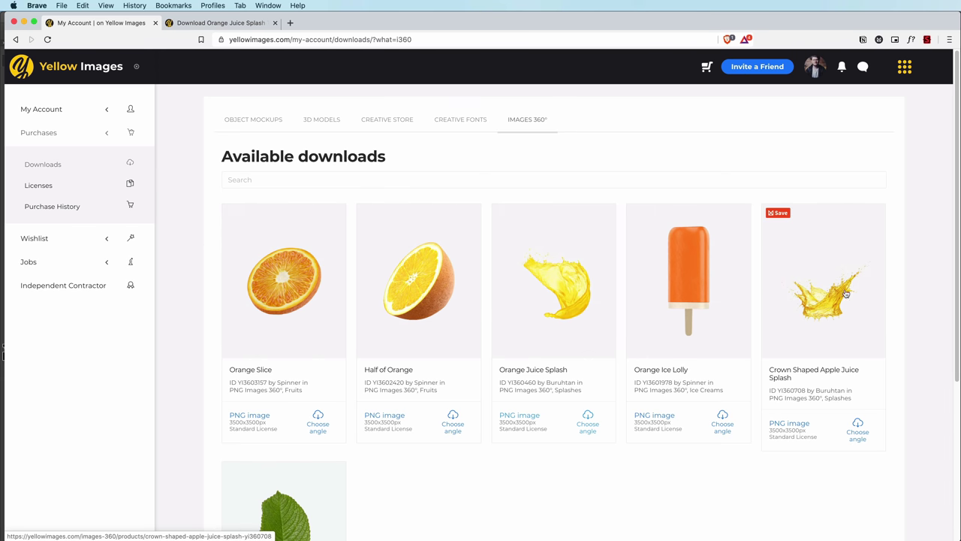
# Step: Open the Orange Juice Splash page from the downloads and rotate the image to look at its angles
pyautogui.click(250, 23)
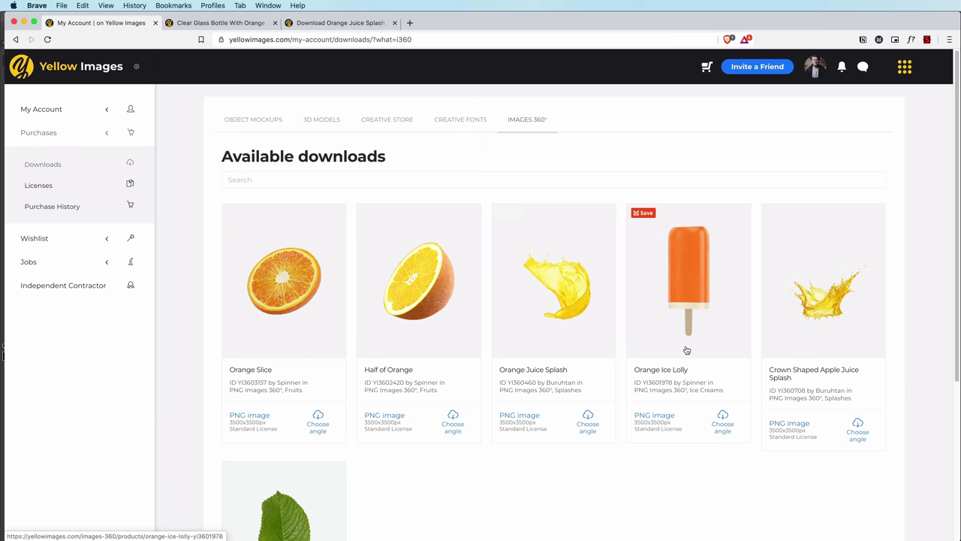
pyautogui.click(584, 414)
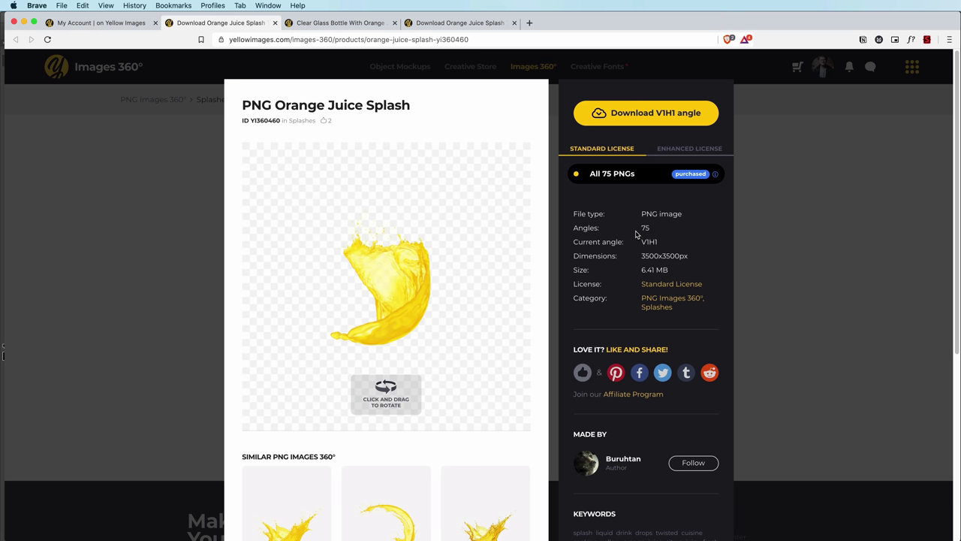
pyautogui.moveTo(458, 272); pyautogui.dragTo(749, 133)
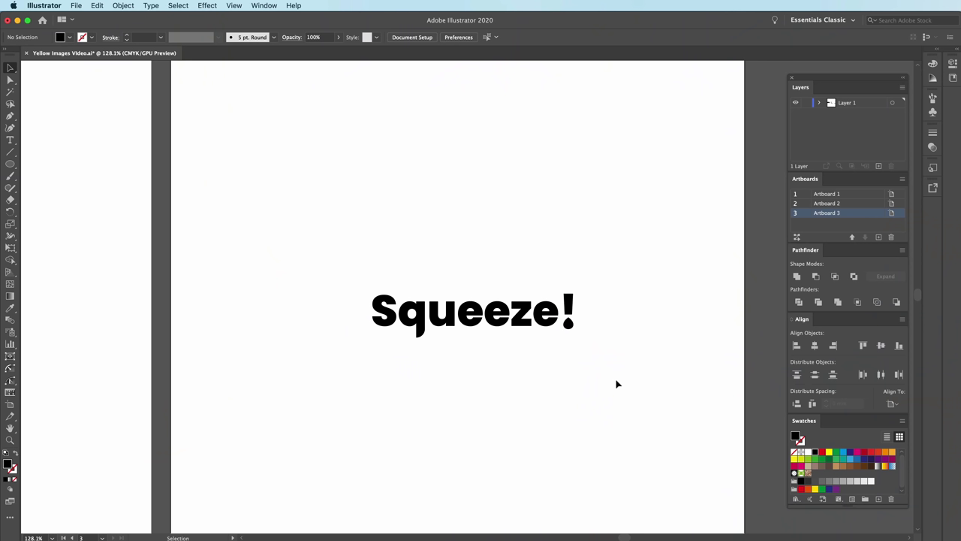
# Step: Switch to Illustrator and look over the Squeeze! wordmark artwork
pyautogui.click(574, 304)
pyautogui.click(322, 346)
pyautogui.moveTo(545, 347); pyautogui.dragTo(687, 373)
pyautogui.moveTo(656, 338); pyautogui.dragTo(622, 377)
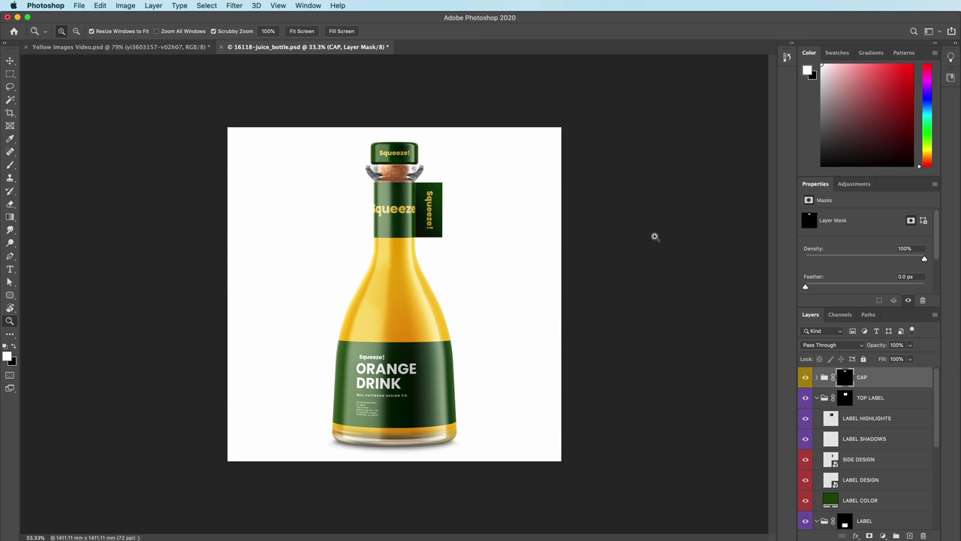
# Step: Open the CAP DESIGN smart object in the 16118-juice_bottle mockup in Photoshop to examine its artwork, and close it
pyautogui.press('super+1')
pyautogui.moveTo(582, 278); pyautogui.dragTo(421, 351)
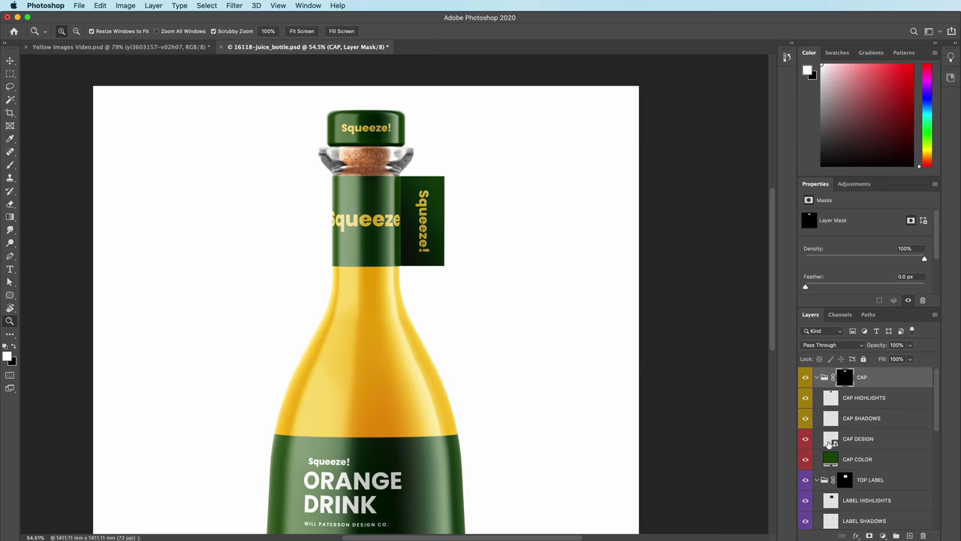
pyautogui.doubleClick(758, 383)
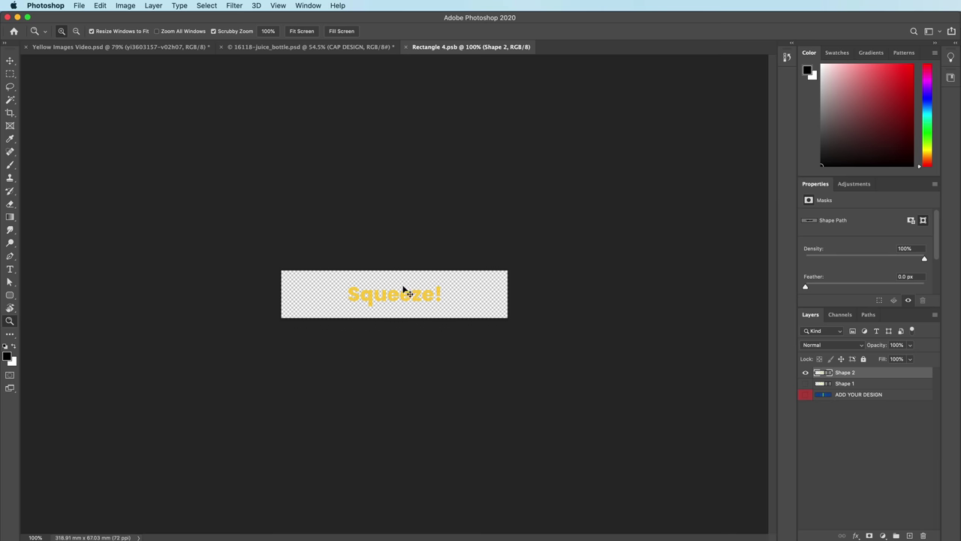
pyautogui.press('super+w')
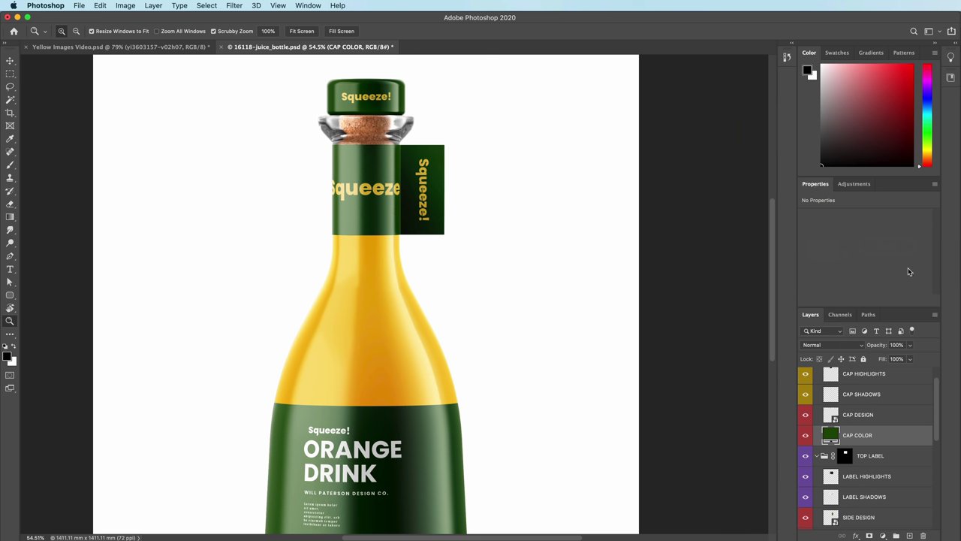
# Step: Open the LABEL DESIGN smart object of the LABEL group and toggle the ADD YOUR DESIGN guide layer to examine the label layout
pyautogui.scroll(-3, 856, 474)
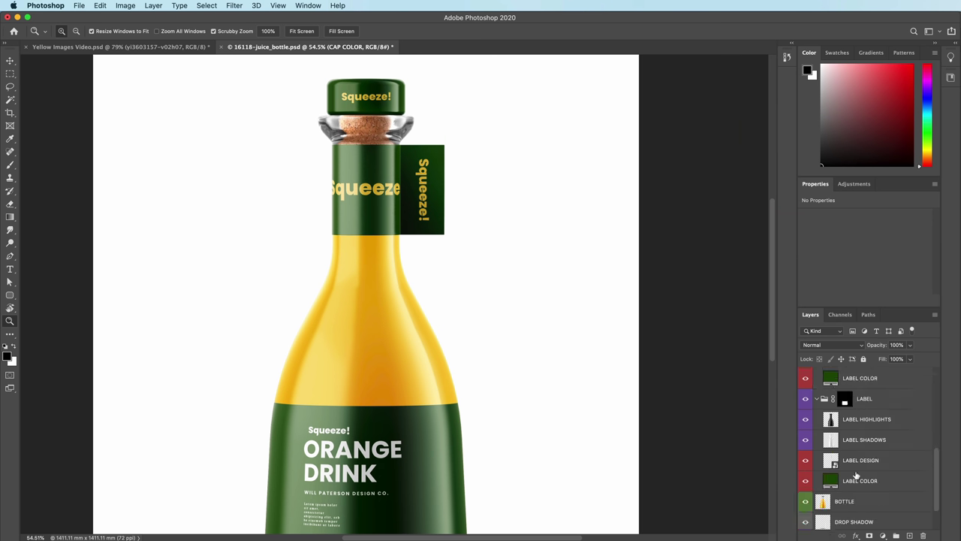
pyautogui.doubleClick(831, 460)
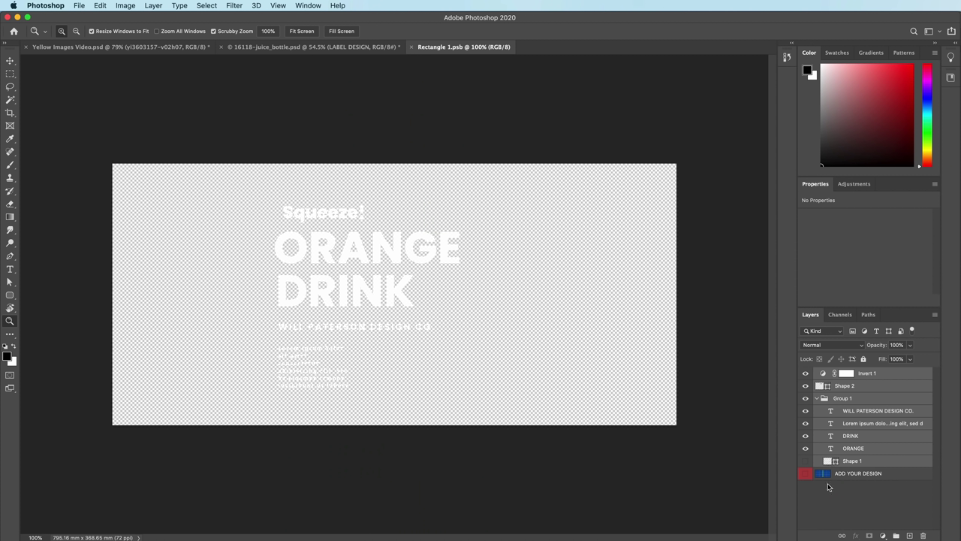
pyautogui.click(805, 474)
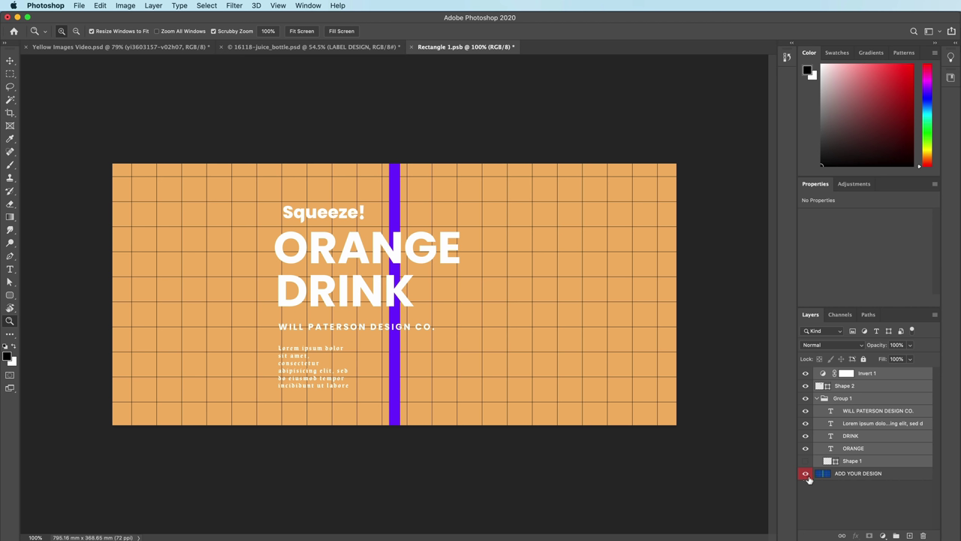
pyautogui.click(806, 474)
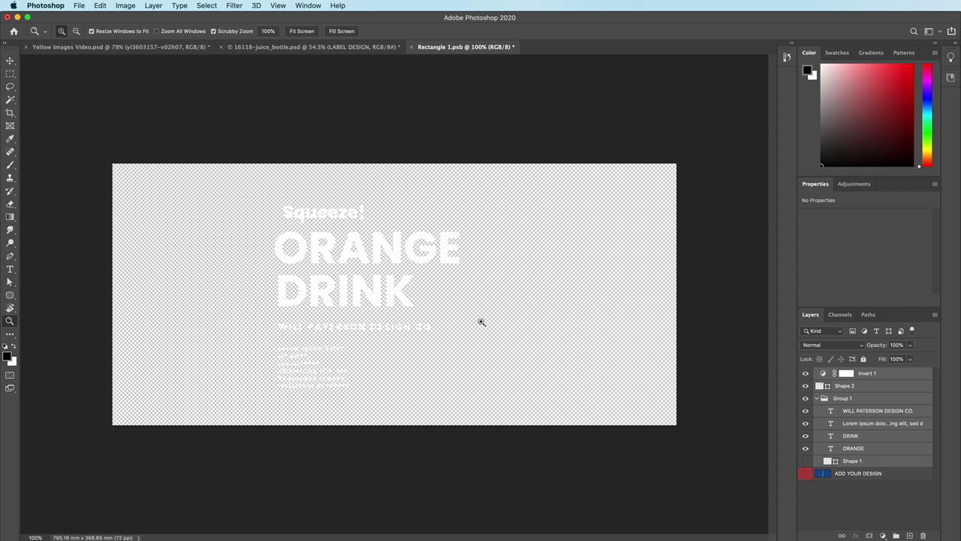
pyautogui.click(806, 474)
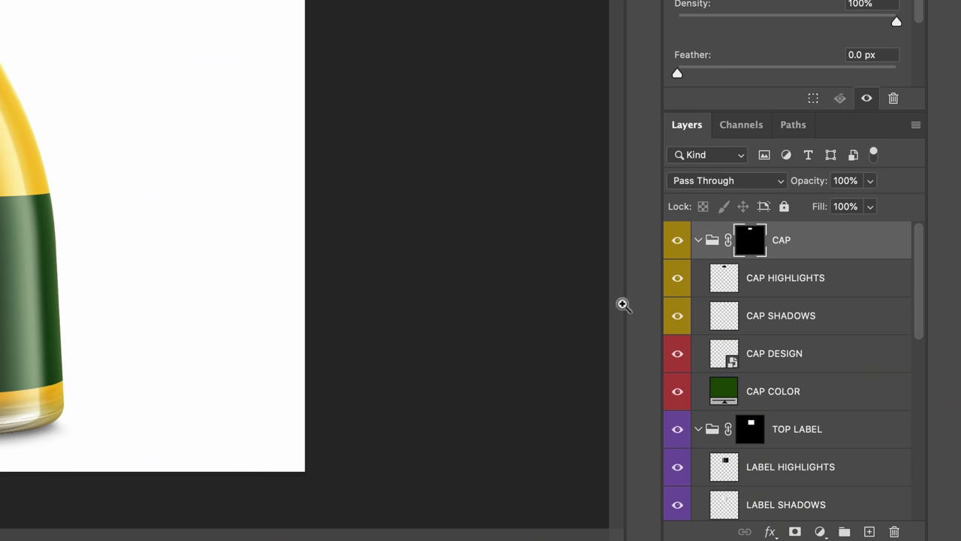
# Step: Select the bottle mockup layers from CAP down to BLANK IMAGE and stamp them into one merged layer
pyautogui.click(856, 256)
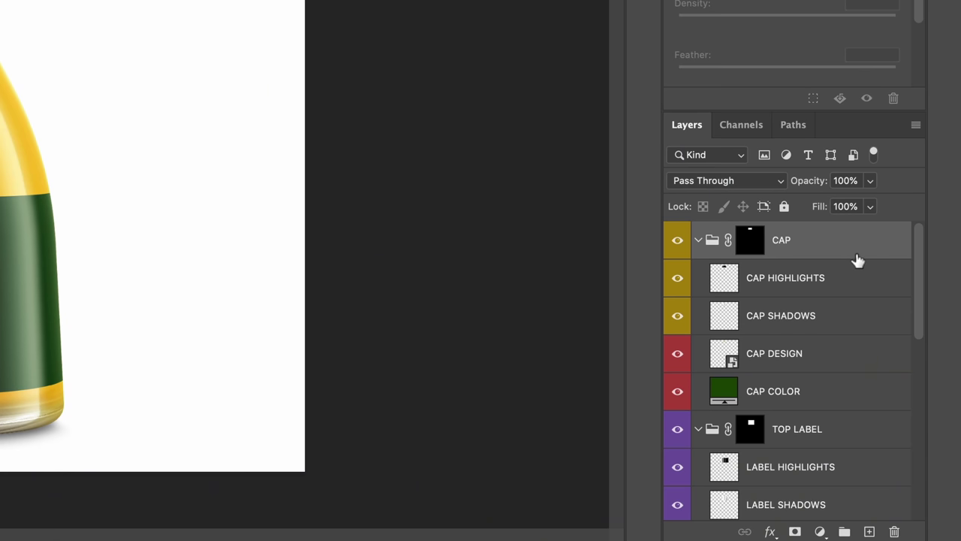
pyautogui.scroll(-5, 841, 308)
pyautogui.keyDown('shift'); pyautogui.click(811, 472); pyautogui.keyUp('shift')
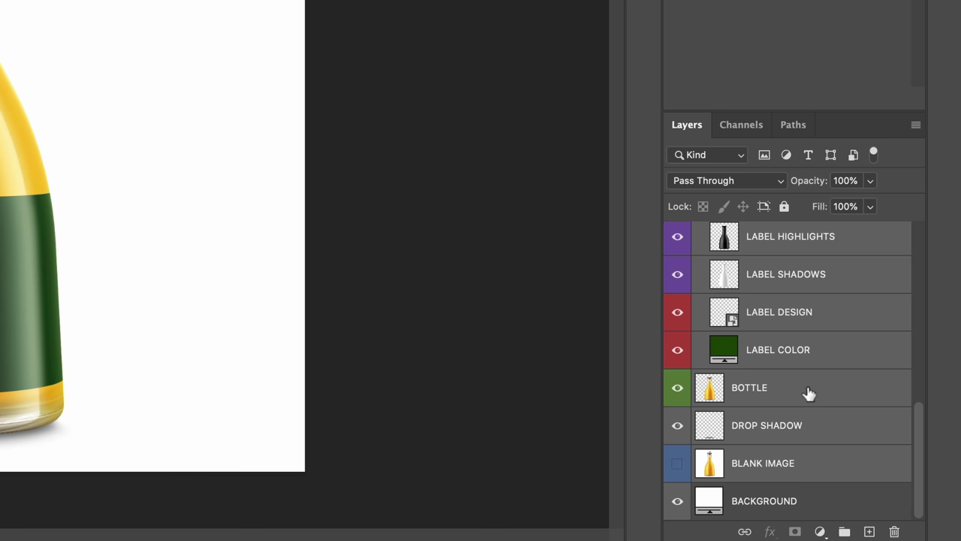
pyautogui.hotkey('ctrl', 'alt', 'e')
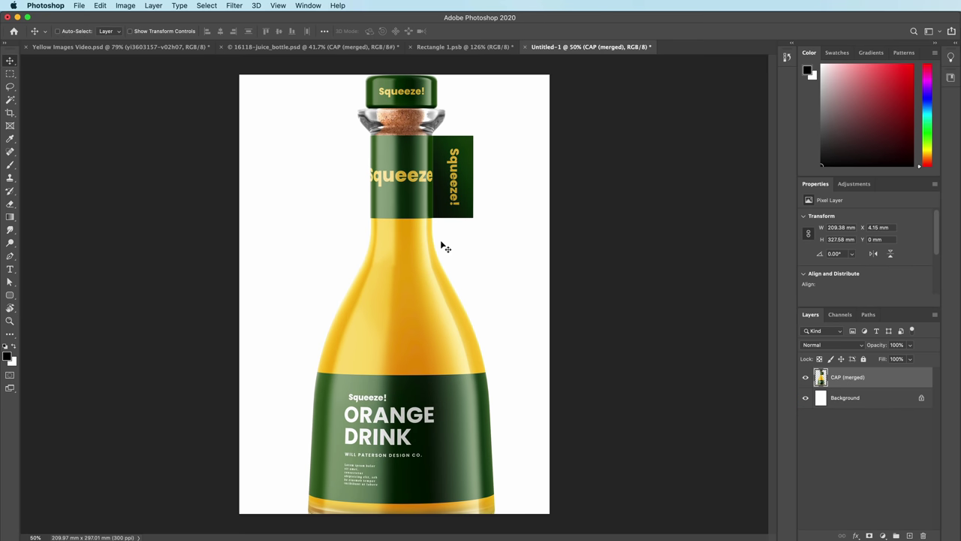
# Step: Scale the merged bottle layer to about 62.62% and centre it horizontally on the Untitled-1 page
pyautogui.hotkey('ctrl', 't')
pyautogui.moveTo(549, 76); pyautogui.dragTo(467, 146)
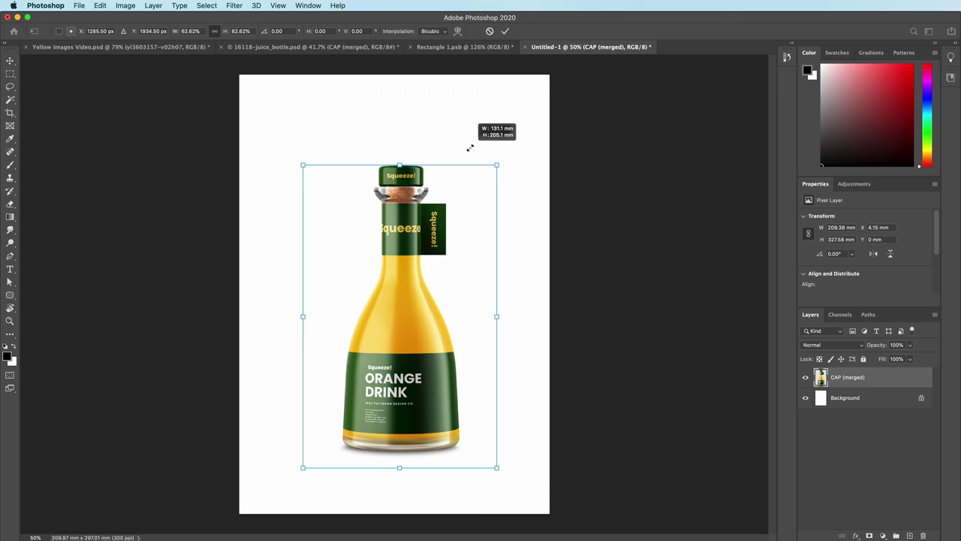
pyautogui.moveTo(454, 300); pyautogui.dragTo(416, 286)
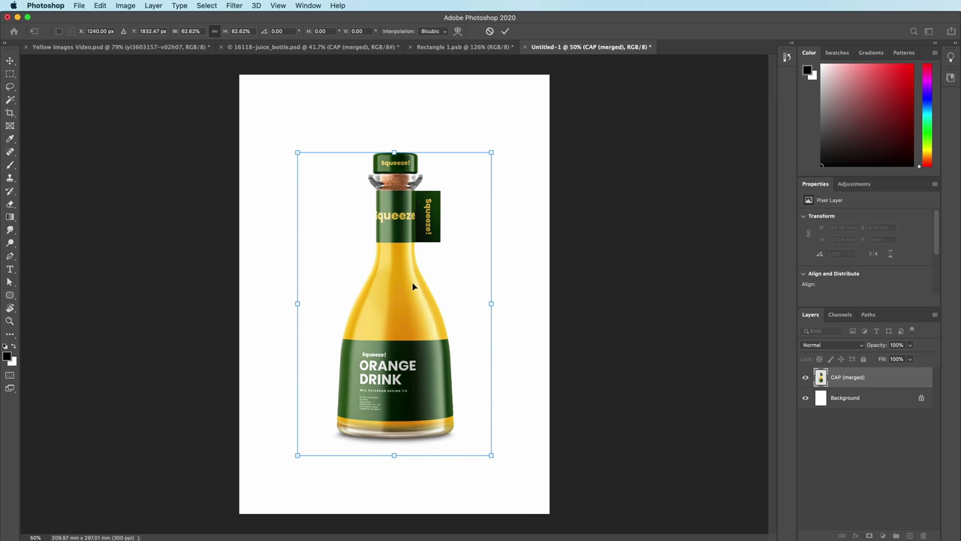
pyautogui.press('Return')
# Step: Fill the Background layer with light green #9bf39b, starting from a green sampled on the bottle label
pyautogui.click(876, 452)
pyautogui.click(863, 400)
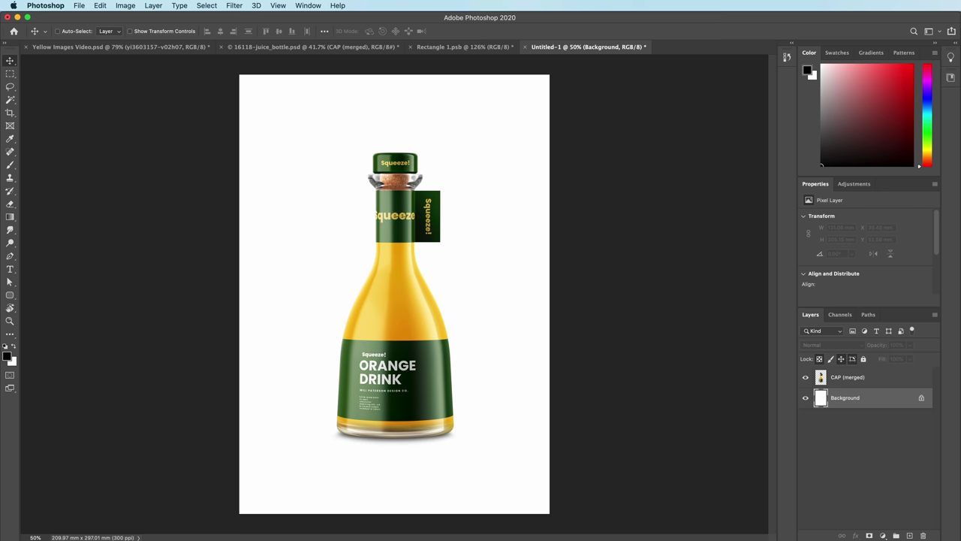
pyautogui.press('x')
pyautogui.click(8, 354)
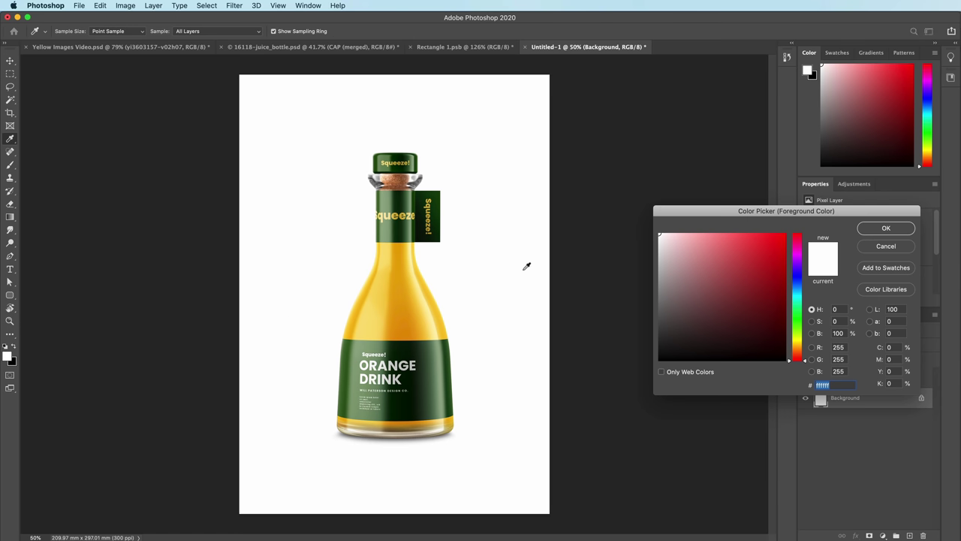
pyautogui.click(425, 370)
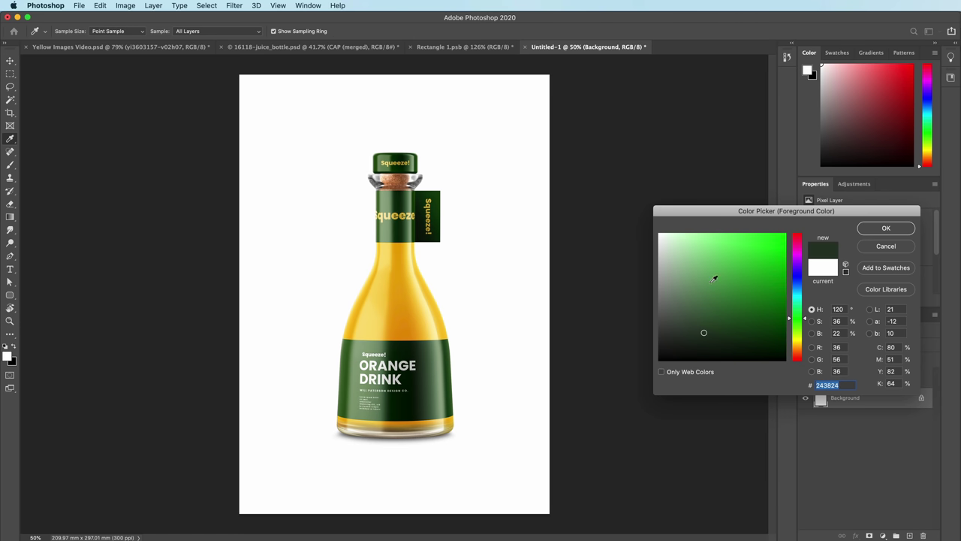
pyautogui.moveTo(714, 279); pyautogui.dragTo(704, 239)
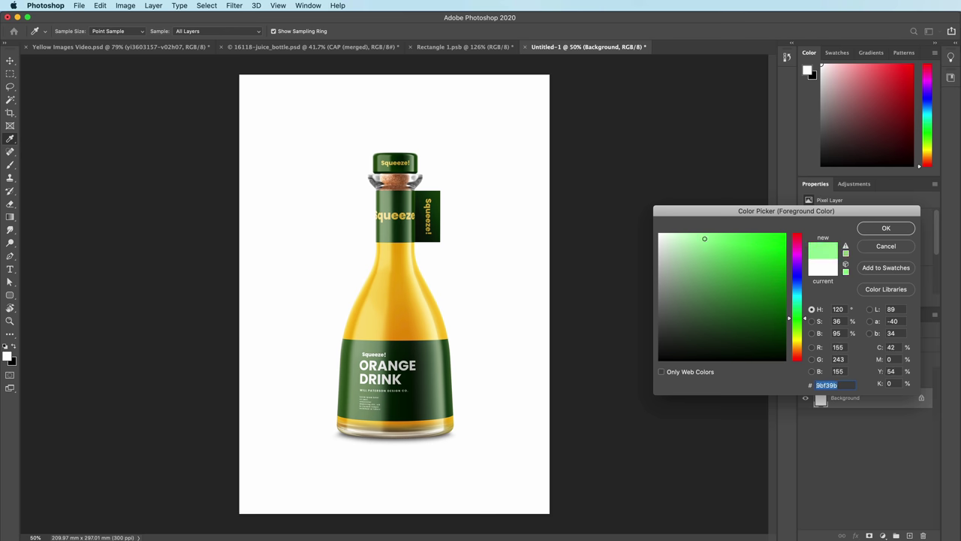
pyautogui.click(862, 230)
pyautogui.press('v')
pyautogui.hotkey('alt', 'BackSpace')
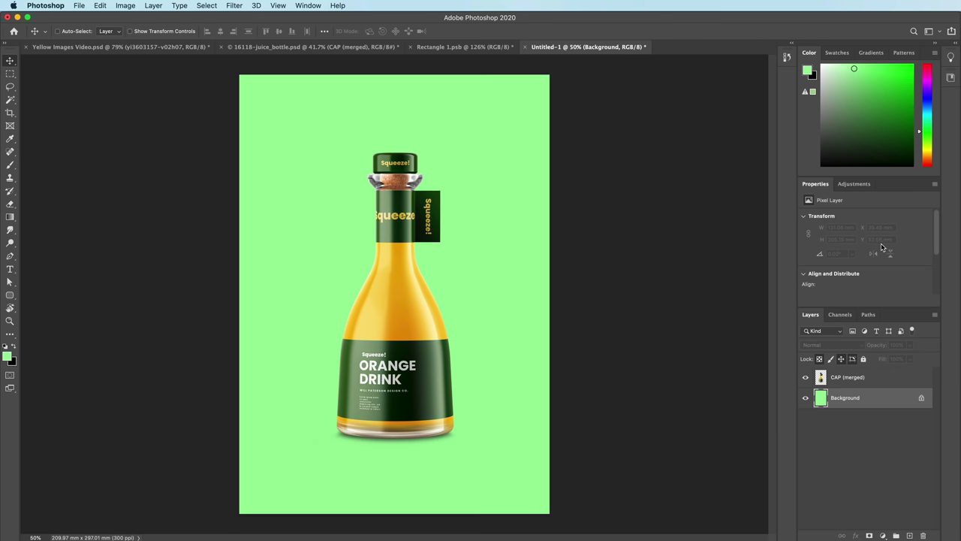
# Step: Choose a paler, less saturated green as the foreground colour and refill the Background layer with it
pyautogui.click(7, 359)
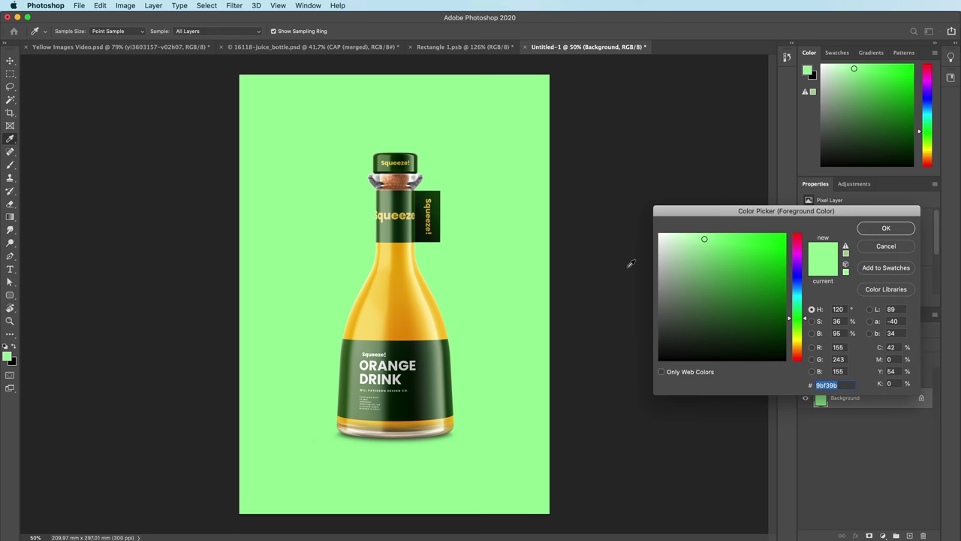
pyautogui.click(687, 240)
pyautogui.click(861, 232)
pyautogui.press('v')
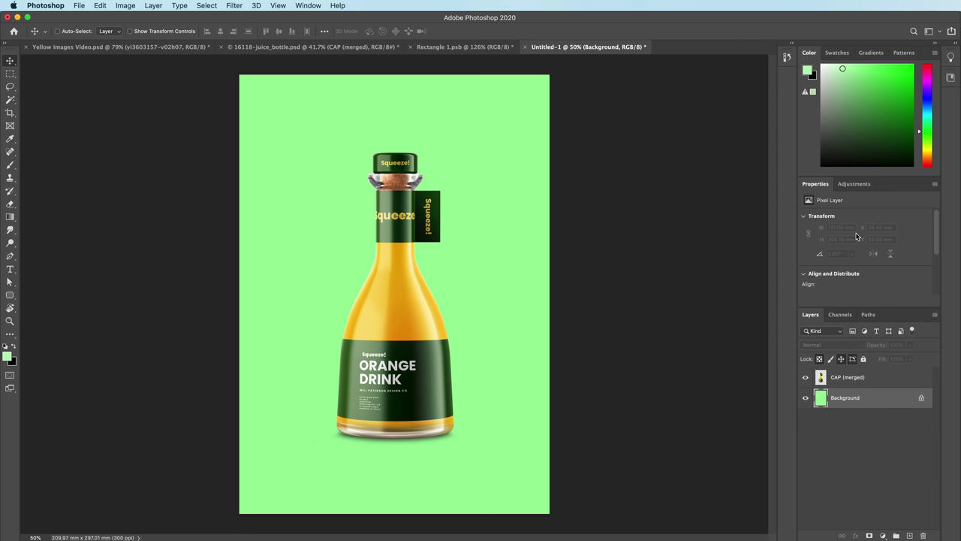
pyautogui.hotkey('alt', 'BackSpace')
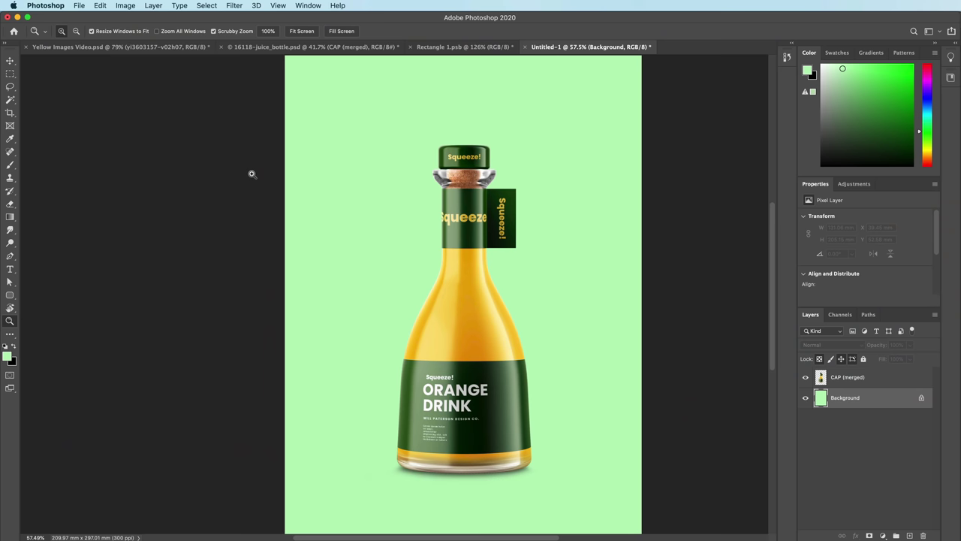
# Step: Switch to the Organge Juice folder in Finder and preview the orange cut-out images
pyautogui.press('super+Tab')
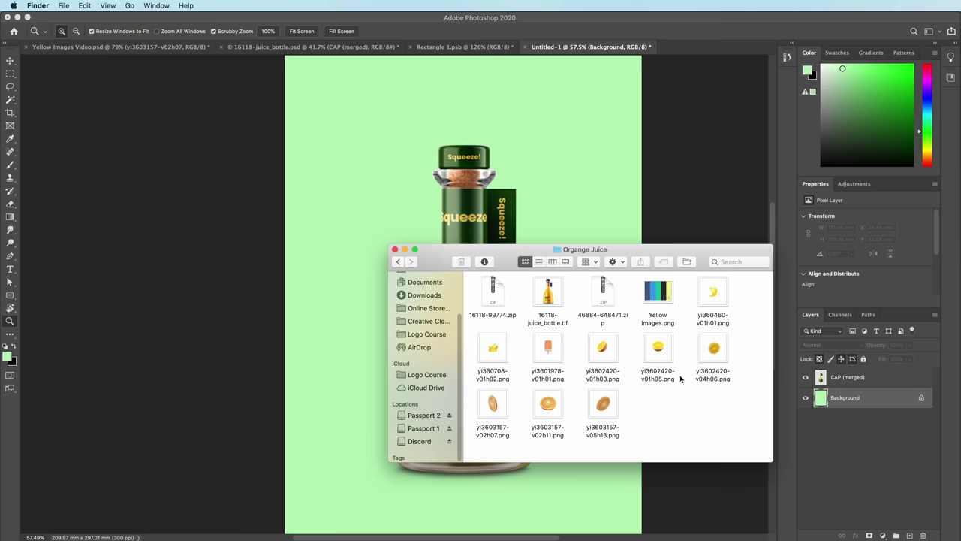
pyautogui.click(652, 362)
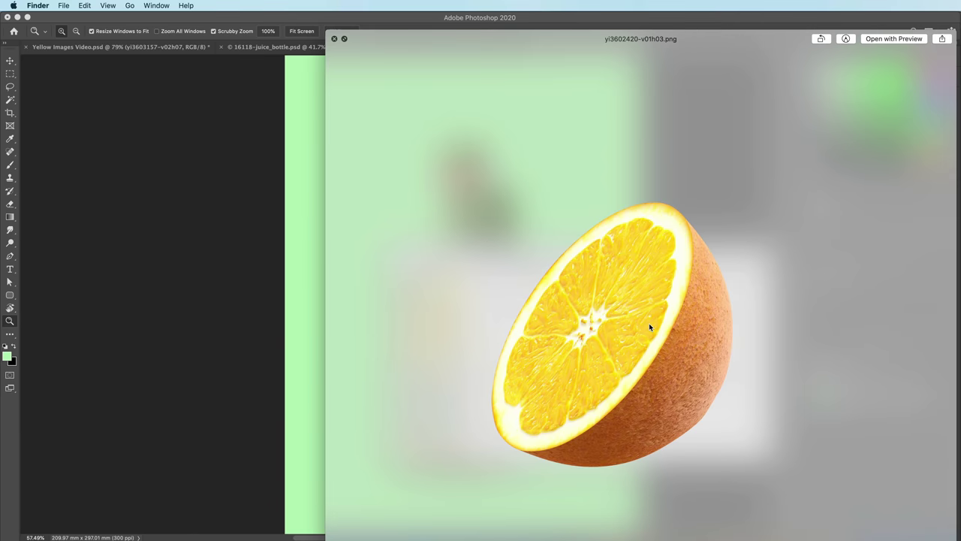
pyautogui.press('space')
# Step: Place yi360708-v01h02.png behind the bottle, enlarge the splash to about 172 mm wide and position it around the bottle's base
pyautogui.moveTo(496, 361); pyautogui.dragTo(338, 320)
pyautogui.moveTo(503, 335); pyautogui.dragTo(505, 472)
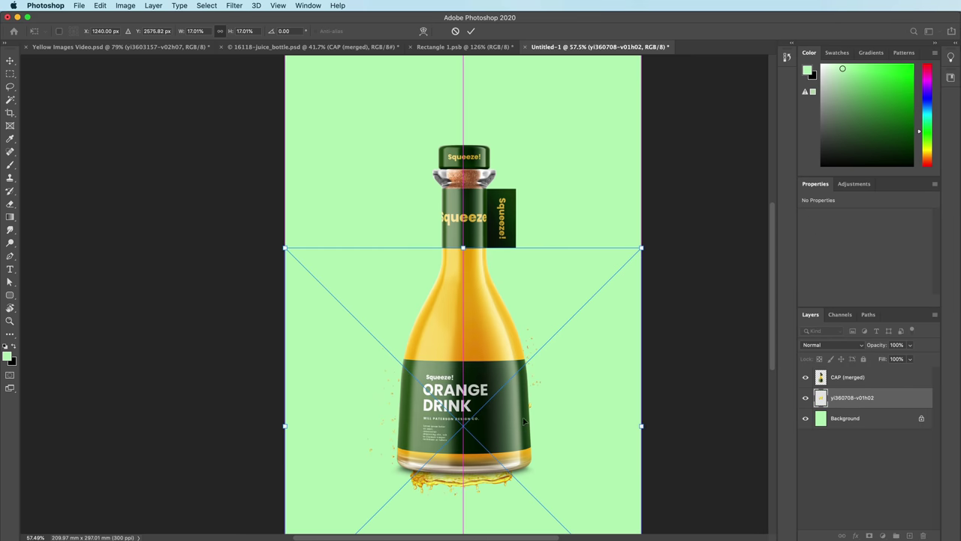
pyautogui.moveTo(640, 251); pyautogui.dragTo(713, 183)
pyautogui.moveTo(575, 389); pyautogui.dragTo(573, 356)
pyautogui.press('Return')
# Step: Duplicate the yi360708-v01h02 splash layer and move the copy above the bottle layer
pyautogui.press('z')
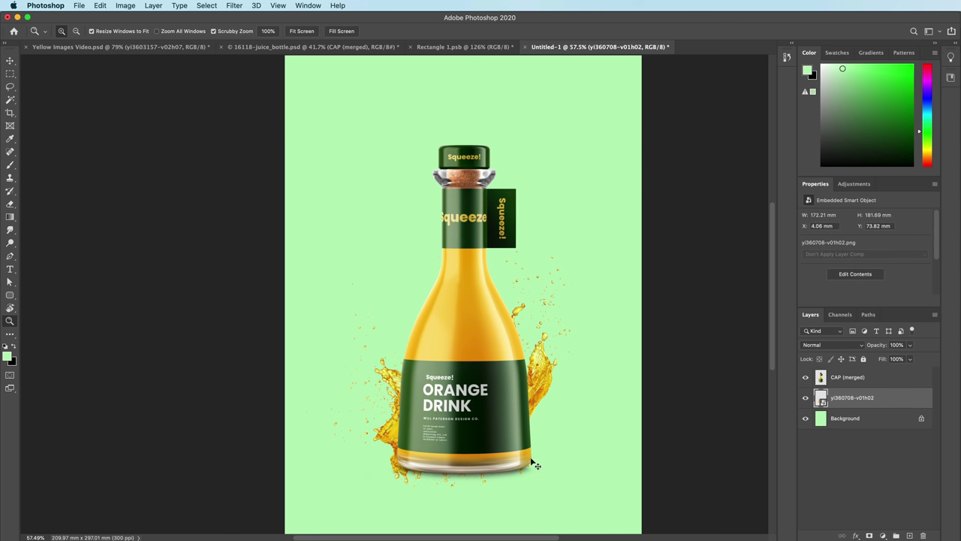
pyautogui.hotkey('ctrl', 'j')
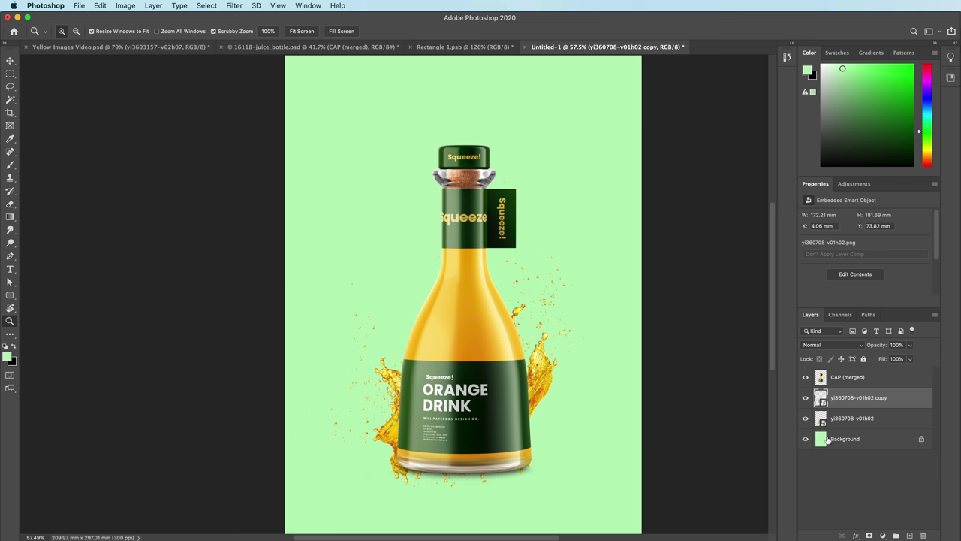
pyautogui.hotkey('ctrl', ']')
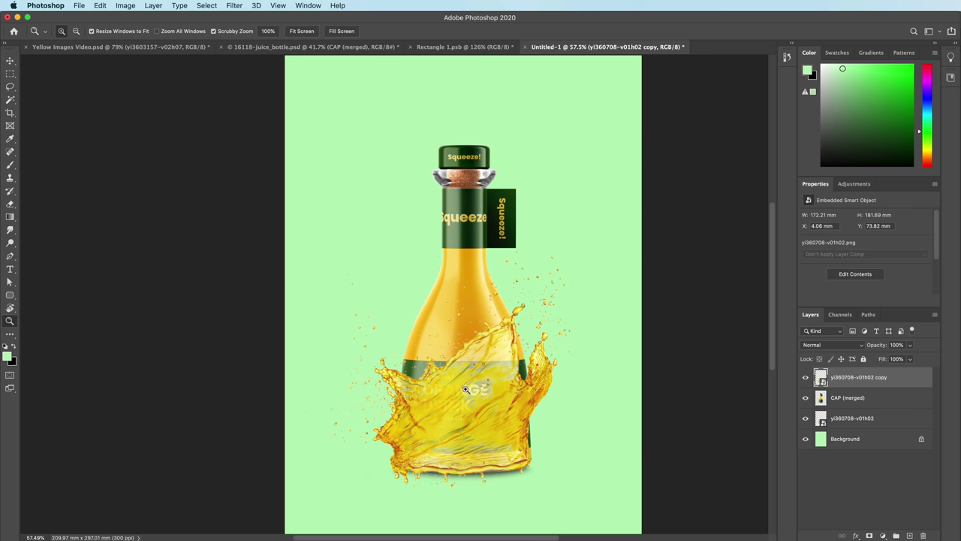
pyautogui.moveTo(466, 389); pyautogui.dragTo(570, 391)
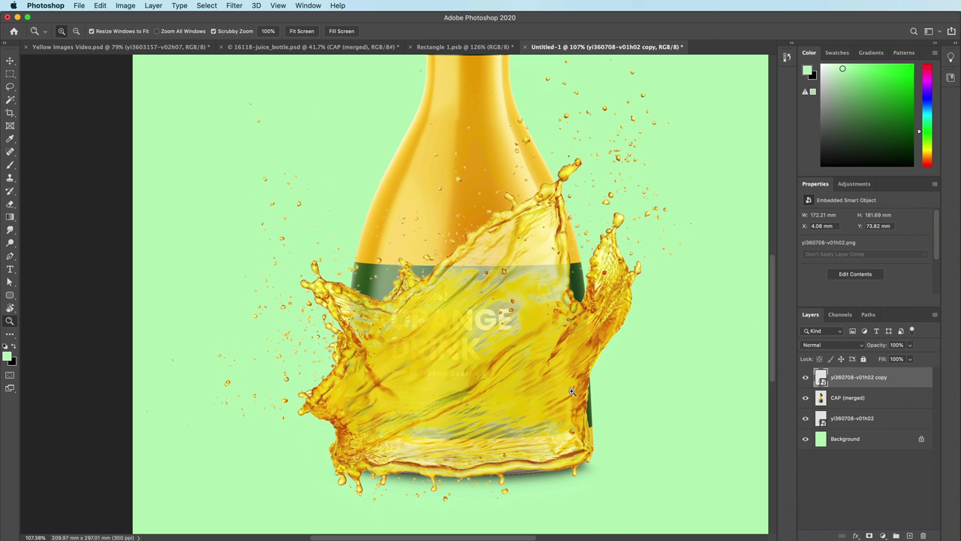
# Step: Flip the duplicated splash in front of the bottle horizontally and rename its layer "Front Splash"
pyautogui.press('super+t')
pyautogui.rightClick(448, 325)
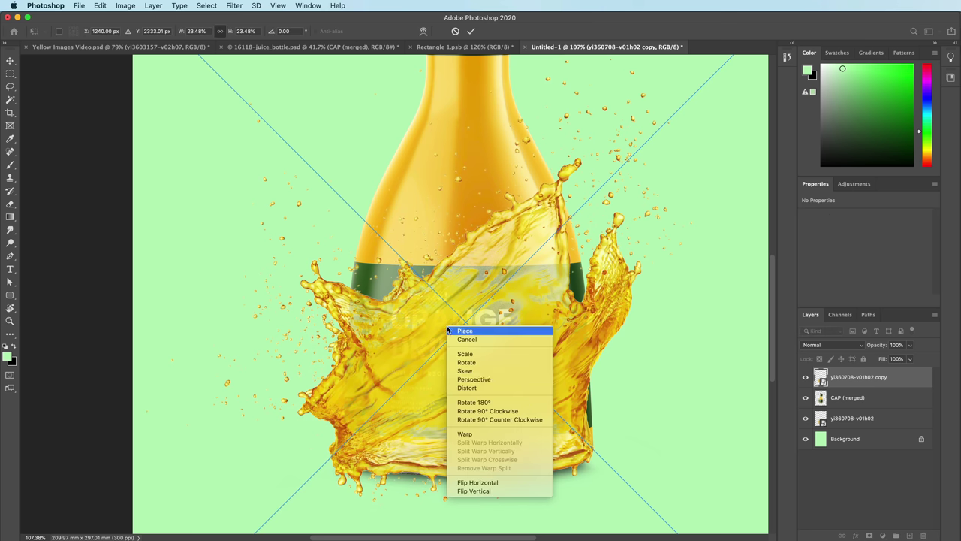
pyautogui.click(506, 484)
pyautogui.press('Return')
pyautogui.press('z')
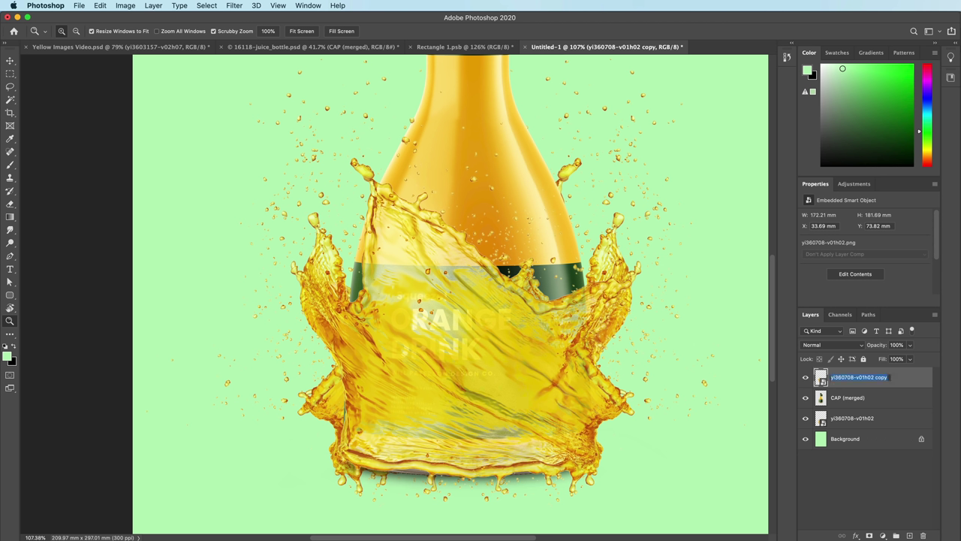
pyautogui.write('Front Splash')
pyautogui.press('Return')
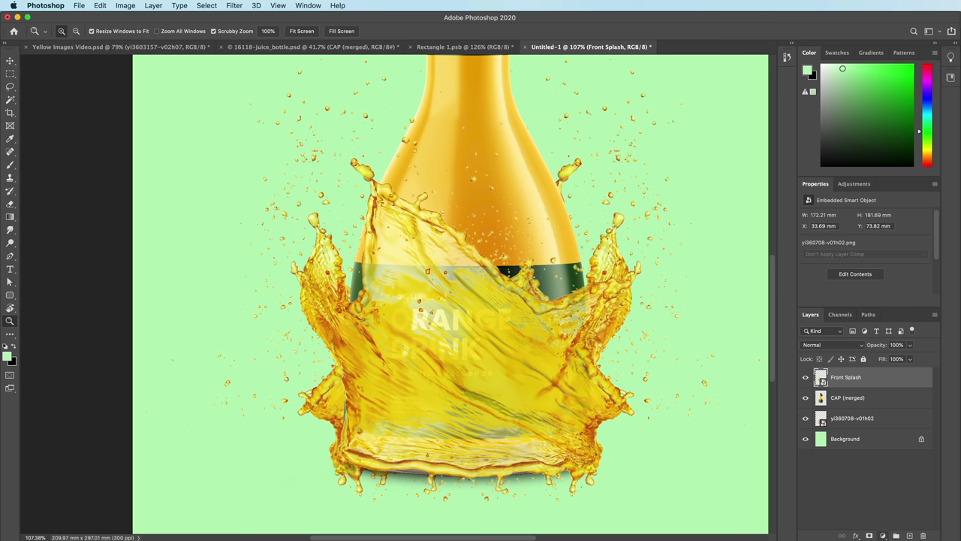
# Step: Add a layer mask to the Front Splash layer and try hiding the splash over the label in black, restoring it in white
pyautogui.click(870, 535)
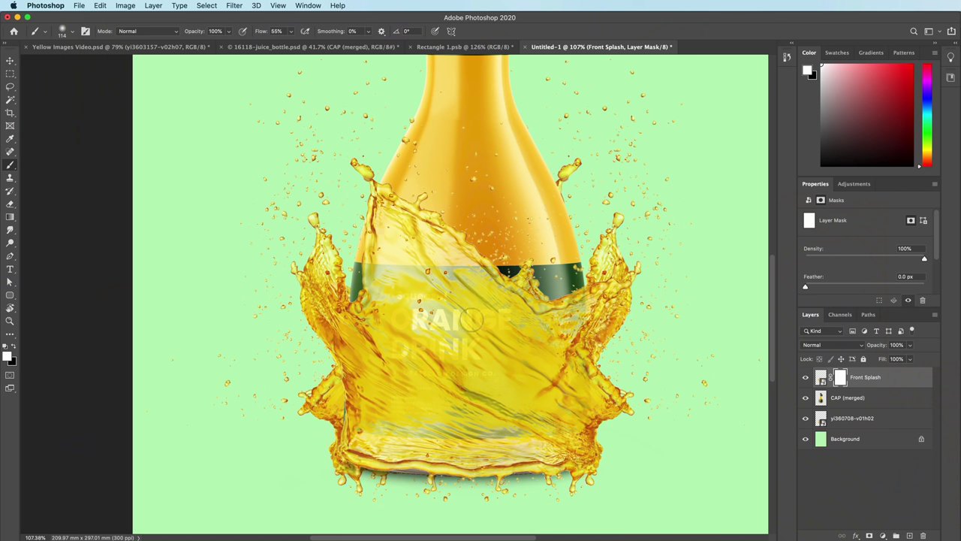
pyautogui.press('x')
pyautogui.moveTo(384, 312)
pyautogui.mouseDown()
pyautogui.moveTo(450, 322)
pyautogui.moveTo(421, 353)
pyautogui.moveTo(376, 293)
pyautogui.moveTo(511, 289)
pyautogui.mouseUp()
pyautogui.press('x')
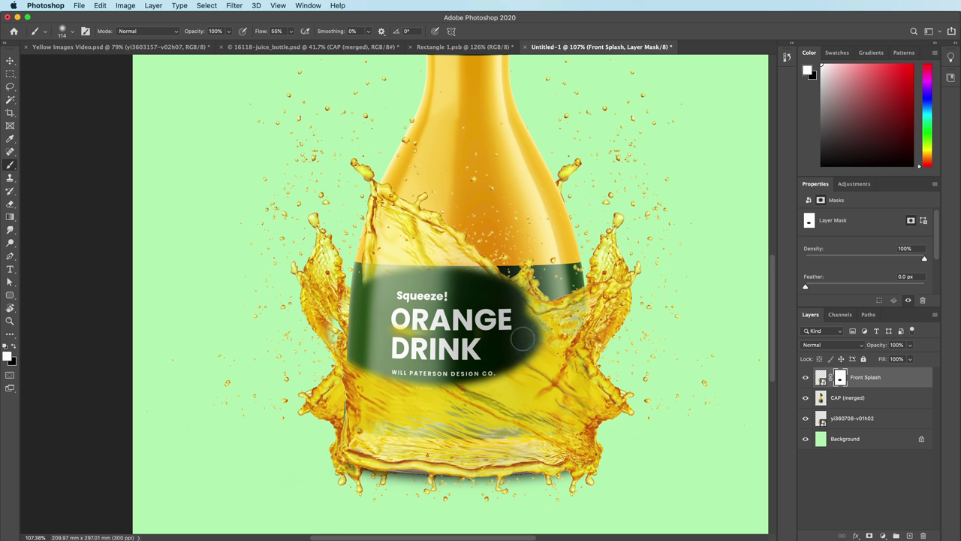
pyautogui.moveTo(524, 340)
pyautogui.mouseDown()
pyautogui.moveTo(451, 360)
pyautogui.moveTo(361, 316)
pyautogui.moveTo(518, 353)
pyautogui.mouseUp()
pyautogui.moveTo(348, 344)
pyautogui.mouseDown()
pyautogui.moveTo(421, 301)
pyautogui.moveTo(518, 283)
pyautogui.moveTo(473, 274)
pyautogui.mouseUp()
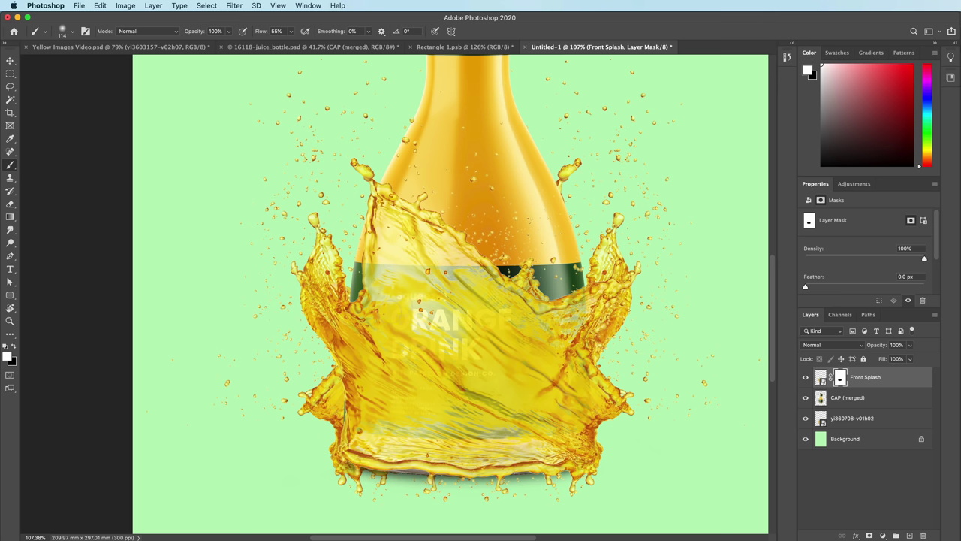
# Step: Set the brush hardness to 40% and paint black on the Front Splash mask to hide the splash over the upper bottle and label
pyautogui.press('x')
pyautogui.moveTo(375, 311); pyautogui.dragTo(388, 275)
pyautogui.press('super+z')
pyautogui.rightClick(448, 313)
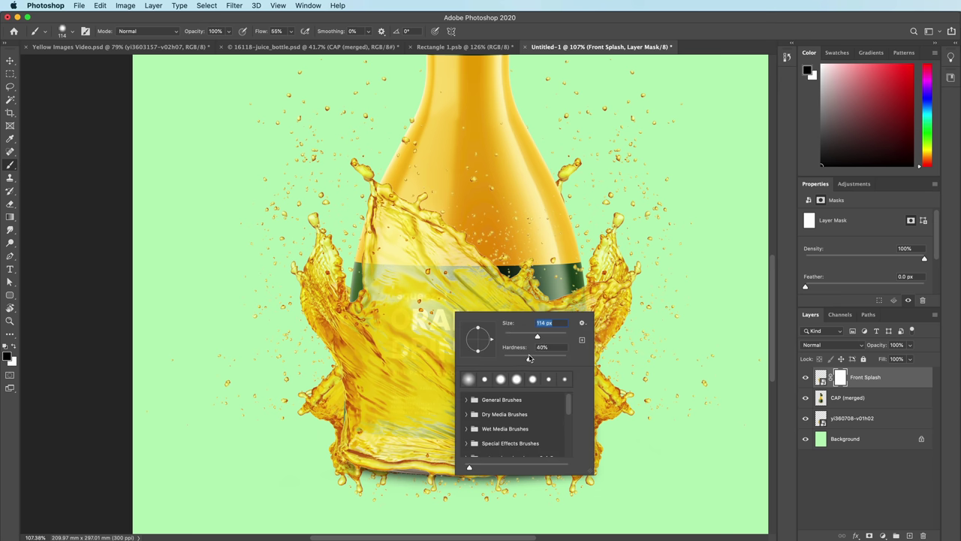
pyautogui.moveTo(436, 294)
pyautogui.mouseDown()
pyautogui.moveTo(495, 302)
pyautogui.moveTo(492, 276)
pyautogui.moveTo(436, 242)
pyautogui.moveTo(401, 235)
pyautogui.moveTo(391, 192)
pyautogui.mouseUp()
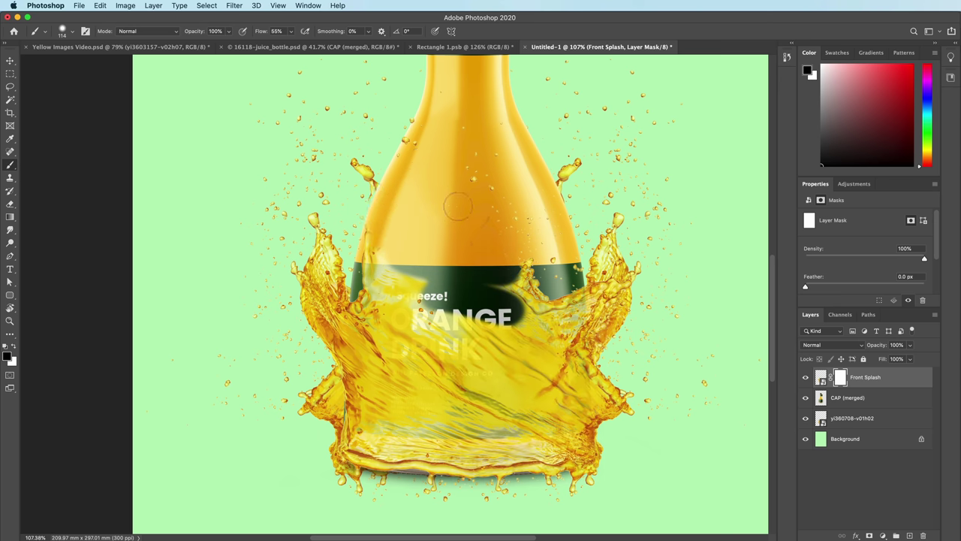
pyautogui.moveTo(413, 285)
pyautogui.mouseDown()
pyautogui.moveTo(396, 253)
pyautogui.moveTo(480, 375)
pyautogui.moveTo(526, 331)
pyautogui.moveTo(493, 276)
pyautogui.moveTo(552, 361)
pyautogui.moveTo(571, 338)
pyautogui.mouseUp()
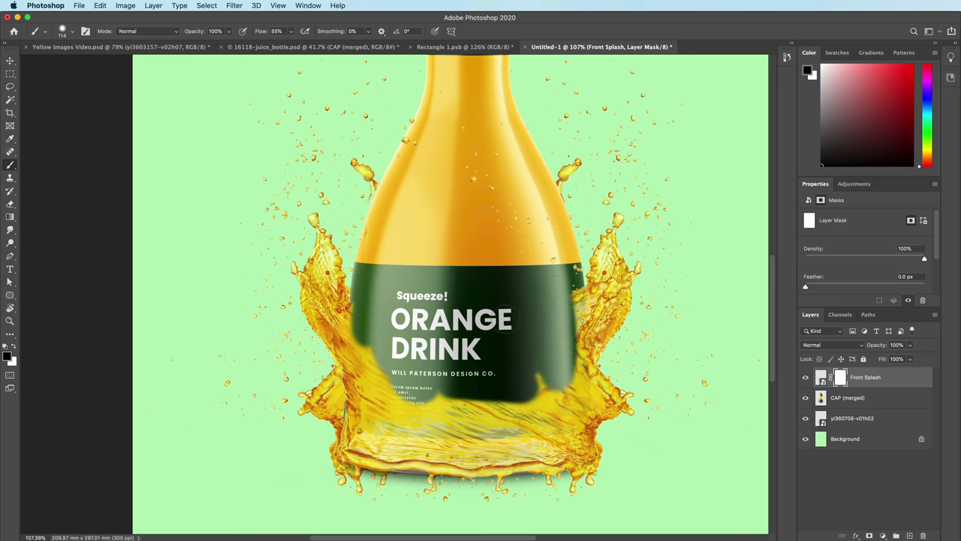
# Step: Set the brush to 0% hardness and 194 px, and softly mask out the splash over the rest of the label
pyautogui.rightClick(450, 350)
pyautogui.moveTo(510, 394); pyautogui.dragTo(493, 395)
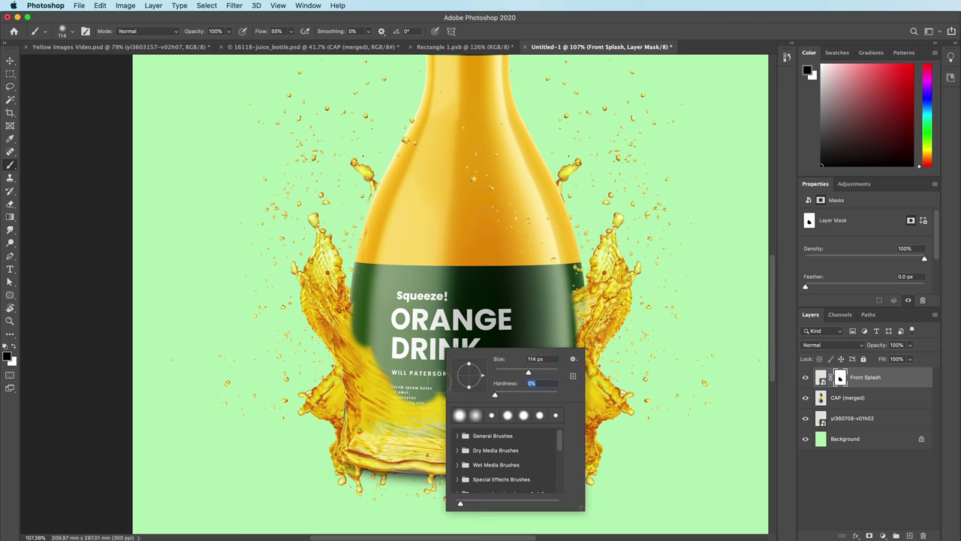
pyautogui.click(430, 356)
pyautogui.moveTo(368, 353)
pyautogui.mouseDown()
pyautogui.moveTo(366, 363)
pyautogui.moveTo(448, 413)
pyautogui.moveTo(556, 404)
pyautogui.moveTo(360, 413)
pyautogui.moveTo(357, 424)
pyautogui.moveTo(413, 440)
pyautogui.moveTo(512, 413)
pyautogui.moveTo(578, 361)
pyautogui.moveTo(559, 259)
pyautogui.mouseUp()
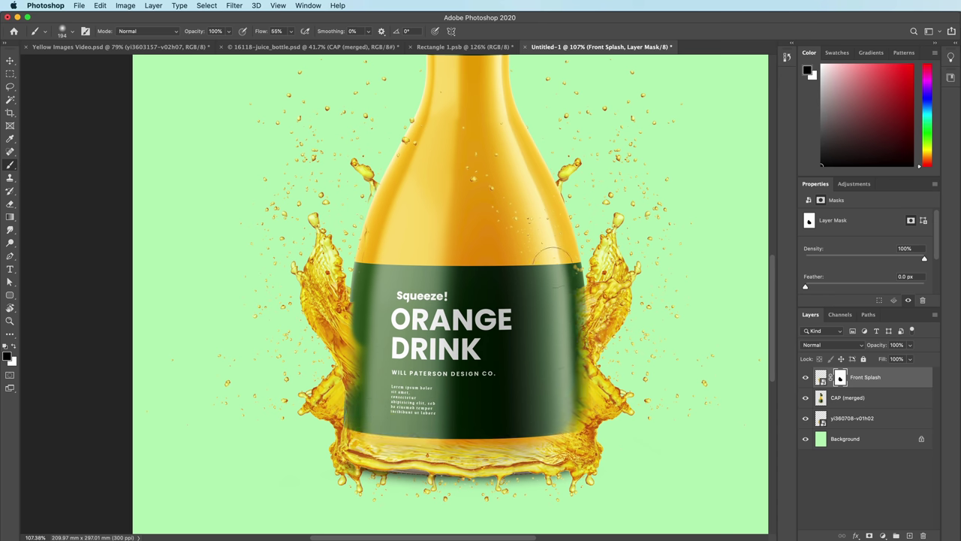
# Step: Set the brush to 75 px and 55% hardness, and mask out the leftover splash along the label's lower left edge
pyautogui.rightClick(433, 403)
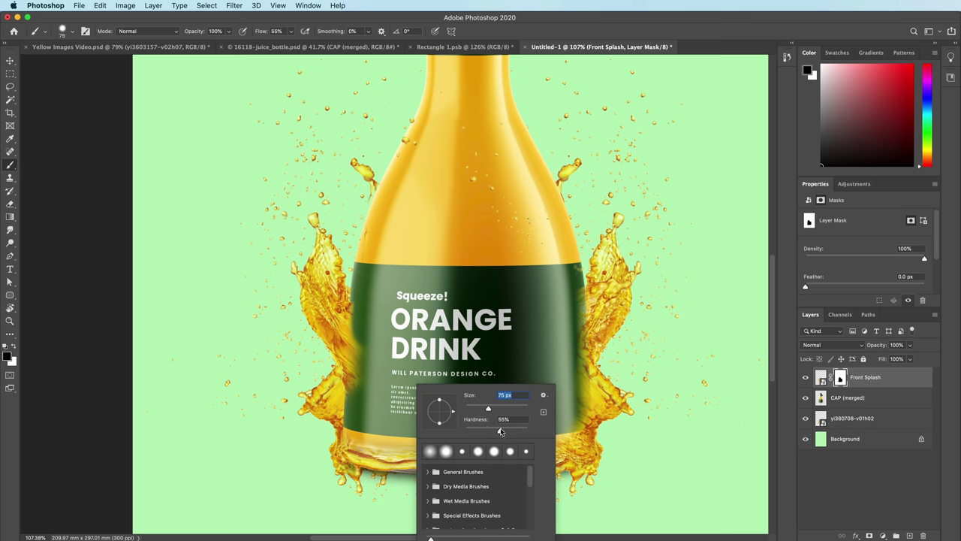
pyautogui.press('Return')
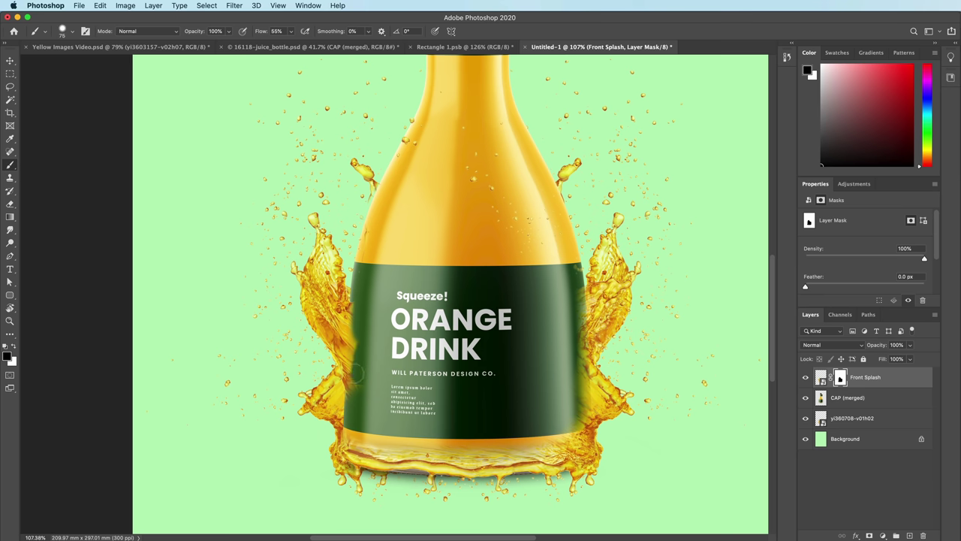
pyautogui.scroll(5, 354, 370)
pyautogui.moveTo(368, 283)
pyautogui.mouseDown()
pyautogui.moveTo(377, 128)
pyautogui.moveTo(375, 444)
pyautogui.moveTo(365, 460)
pyautogui.mouseUp()
pyautogui.moveTo(381, 481); pyautogui.dragTo(389, 228)
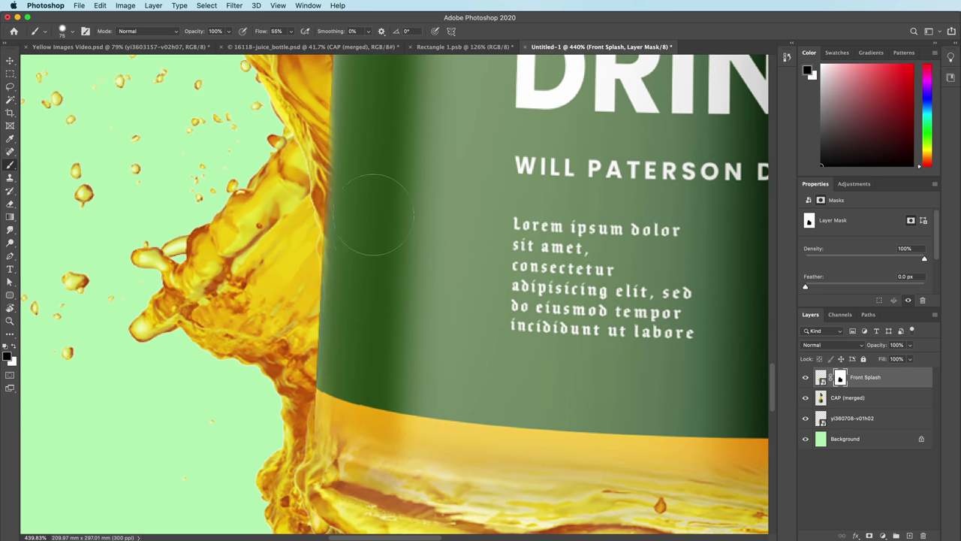
# Step: Clean the remaining splash traces off the rest of the label and its edges on the Front Splash mask
pyautogui.scroll(5, 375, 202)
pyautogui.moveTo(387, 211)
pyautogui.mouseDown()
pyautogui.moveTo(386, 386)
pyautogui.moveTo(390, 275)
pyautogui.moveTo(341, 342)
pyautogui.moveTo(161, 495)
pyautogui.mouseUp()
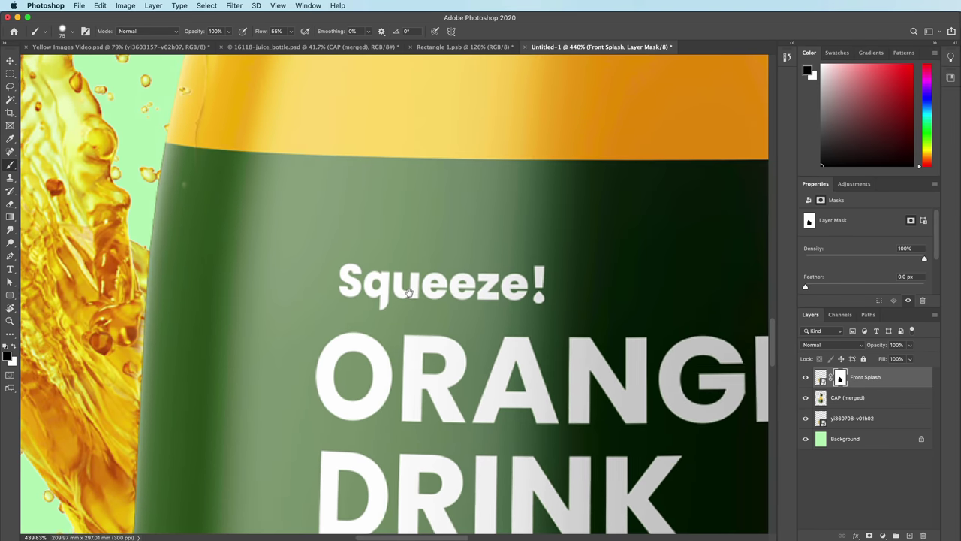
pyautogui.moveTo(511, 324)
pyautogui.mouseDown()
pyautogui.moveTo(416, 300)
pyautogui.moveTo(480, 406)
pyautogui.mouseUp()
pyautogui.moveTo(467, 197)
pyautogui.mouseDown()
pyautogui.moveTo(455, 75)
pyautogui.moveTo(478, 481)
pyautogui.moveTo(476, 293)
pyautogui.moveTo(476, 442)
pyautogui.moveTo(436, 293)
pyautogui.mouseUp()
pyautogui.moveTo(443, 223)
pyautogui.mouseDown()
pyautogui.moveTo(439, 382)
pyautogui.moveTo(434, 224)
pyautogui.moveTo(458, 449)
pyautogui.mouseUp()
pyautogui.moveTo(453, 451)
pyautogui.mouseDown()
pyautogui.moveTo(450, 229)
pyautogui.moveTo(444, 282)
pyautogui.moveTo(458, 313)
pyautogui.moveTo(458, 238)
pyautogui.mouseUp()
pyautogui.moveTo(117, 328)
pyautogui.mouseDown()
pyautogui.moveTo(326, 333)
pyautogui.moveTo(592, 281)
pyautogui.mouseUp()
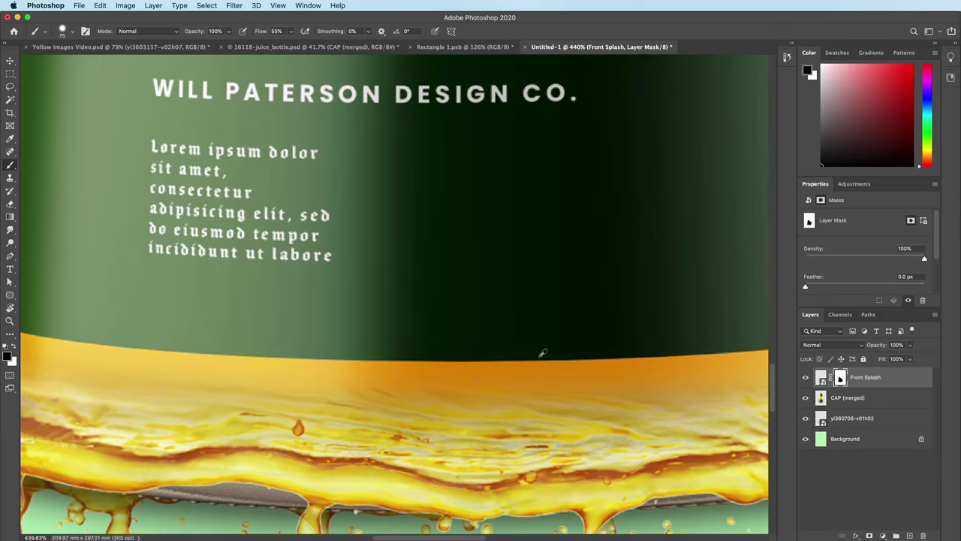
# Step: With a 45 px brush at 19% hardness, paint white on the mask to restore the splash below the label up to its lower edge
pyautogui.scroll(-5, 540, 354)
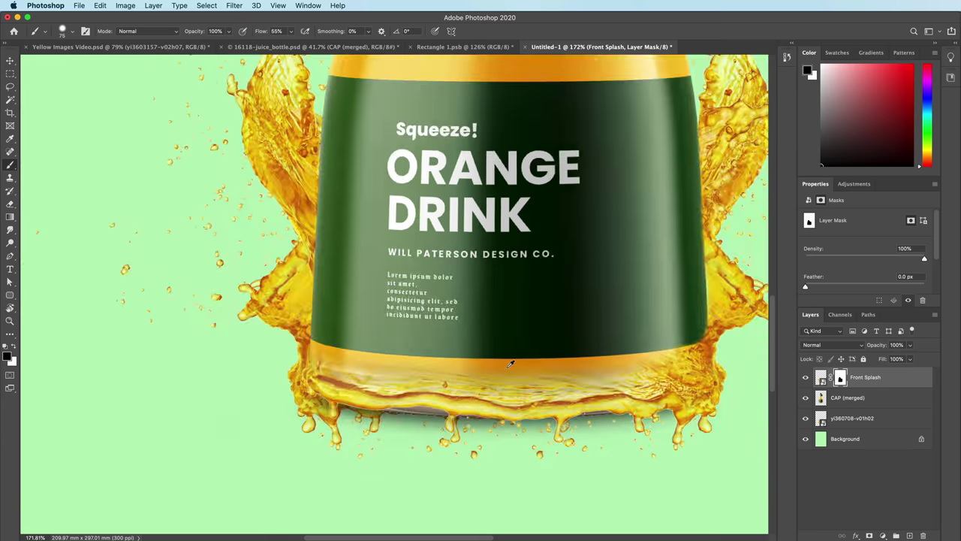
pyautogui.press('[')
pyautogui.rightClick(360, 363)
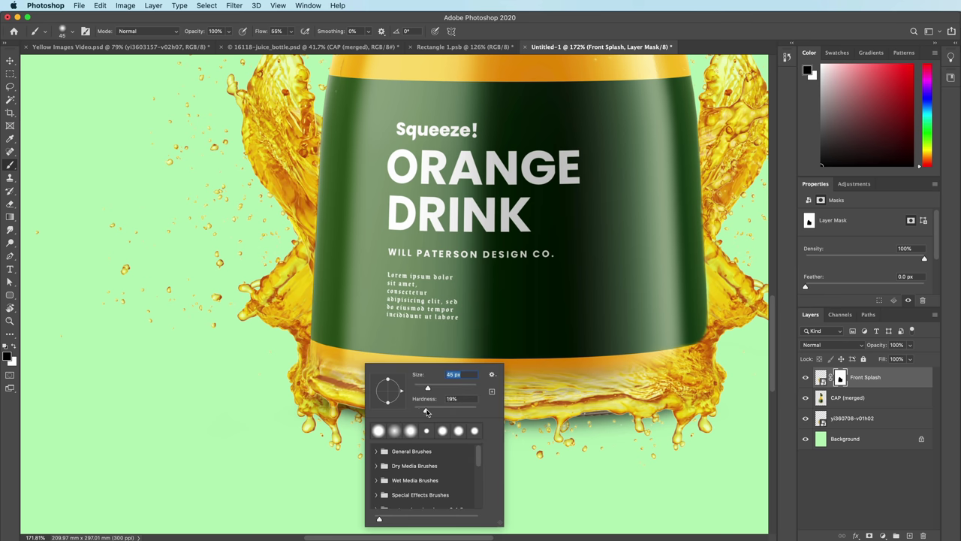
pyautogui.press('Return')
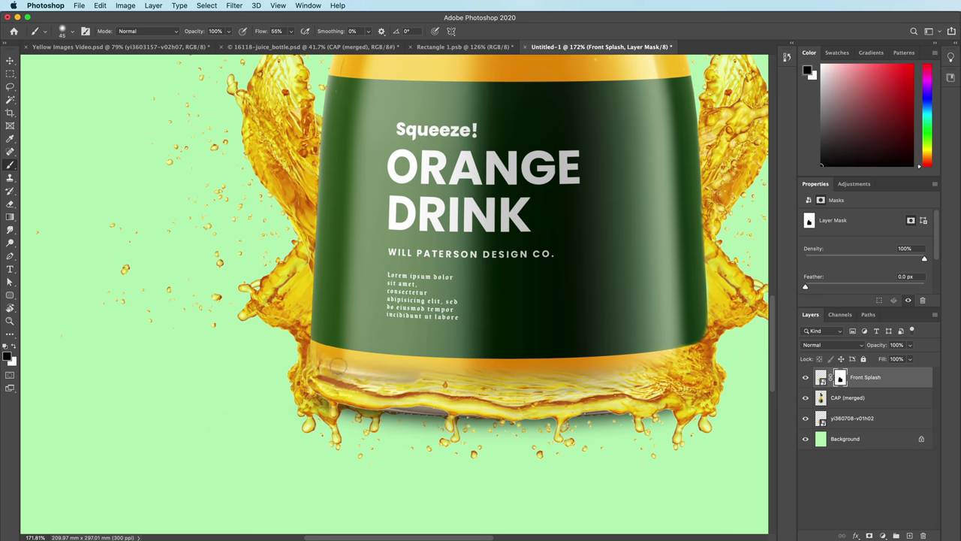
pyautogui.press('x')
pyautogui.moveTo(338, 365)
pyautogui.mouseDown()
pyautogui.moveTo(411, 375)
pyautogui.moveTo(353, 362)
pyautogui.moveTo(628, 367)
pyautogui.mouseUp()
pyautogui.scroll(8, 509, 369)
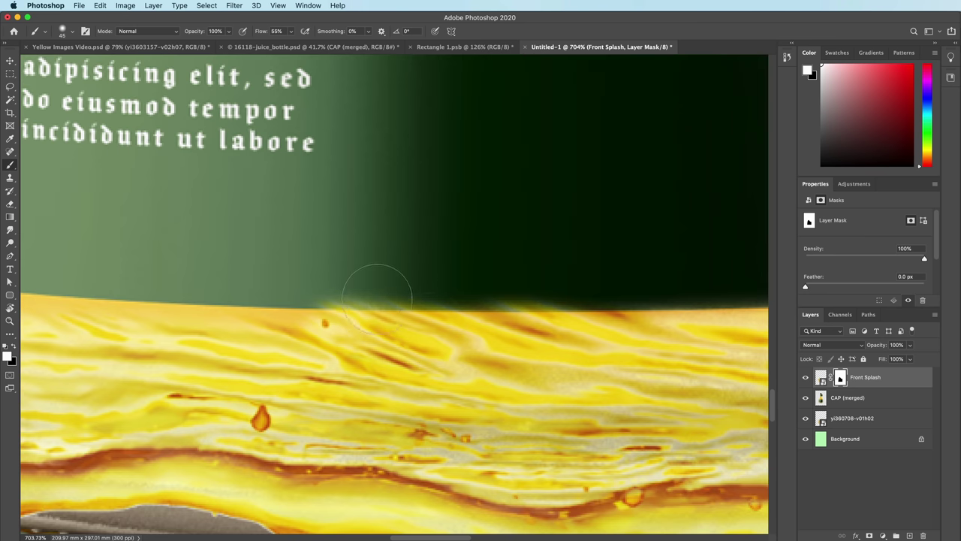
pyautogui.scroll(-10, 457, 406)
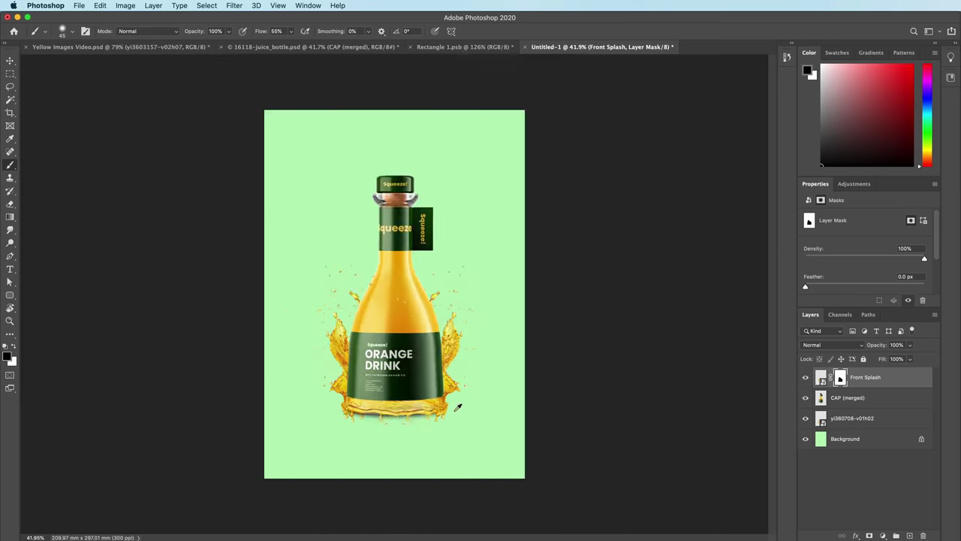
# Step: Place yi3603157-v05h13.png from the Organge Juice folder and scale the orange slice down to about 49 mm wide beside the bottle
pyautogui.scroll(2, 421, 381)
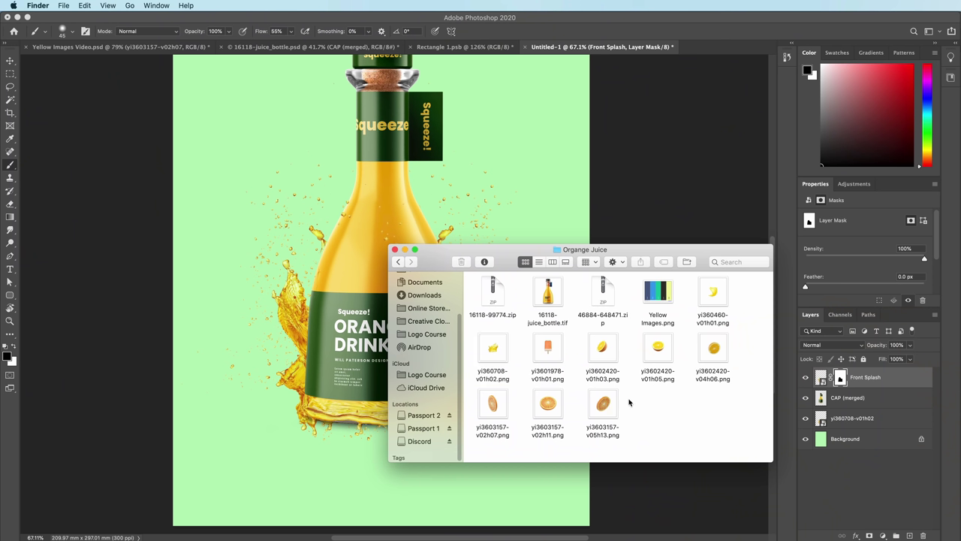
pyautogui.moveTo(607, 419); pyautogui.dragTo(492, 213)
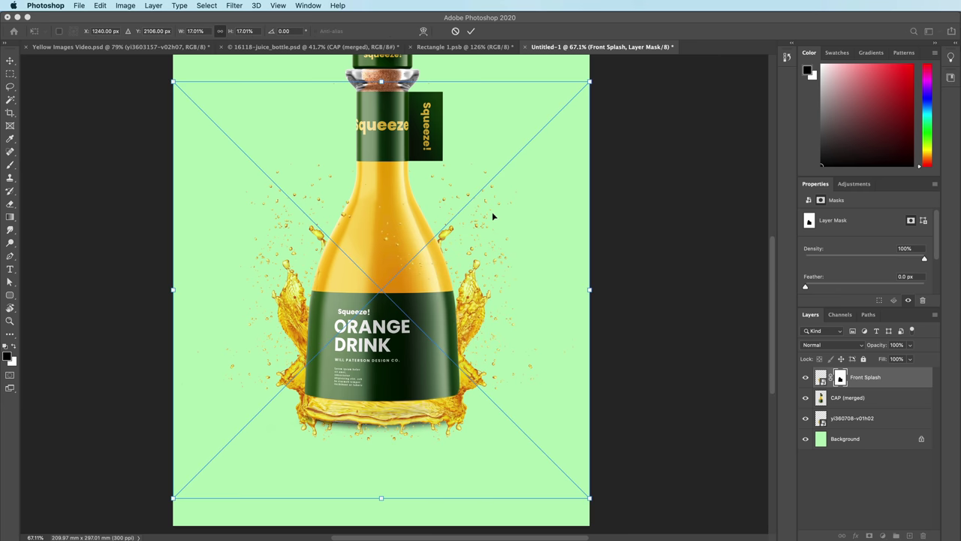
pyautogui.moveTo(589, 293); pyautogui.dragTo(506, 301)
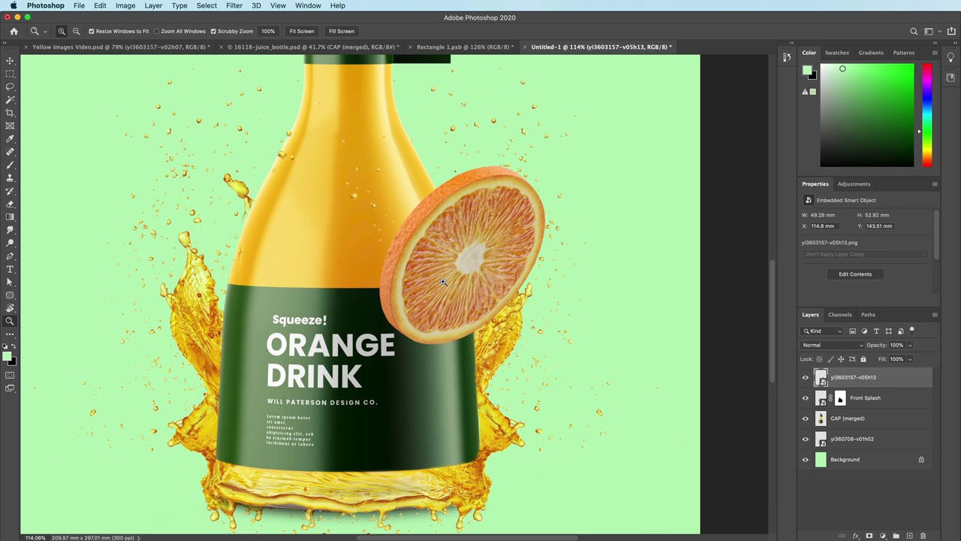
# Step: Move the orange slice layer below CAP (merged) so it sits behind the bottle, and rename it "Orange Right"
pyautogui.moveTo(911, 372); pyautogui.dragTo(853, 430)
pyautogui.moveTo(464, 298); pyautogui.dragTo(492, 326)
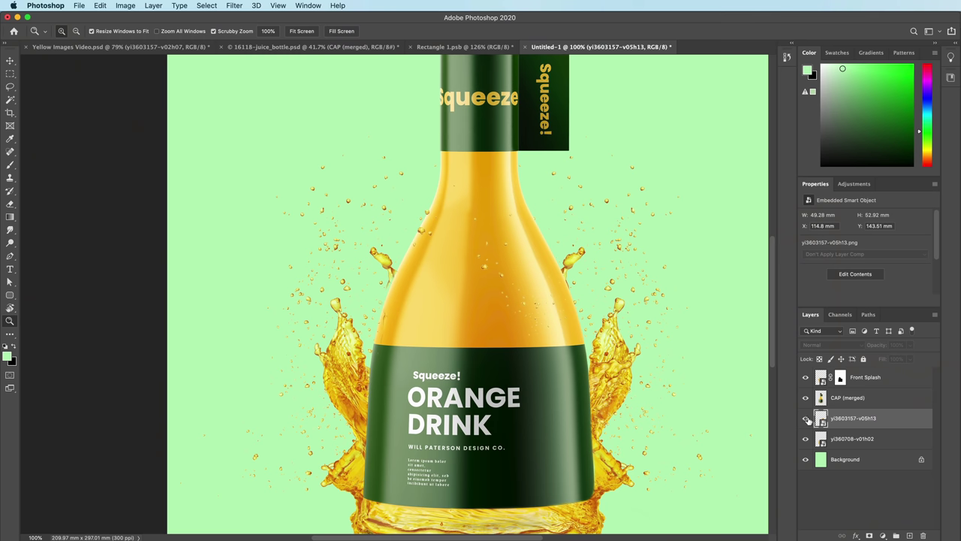
pyautogui.click(806, 418)
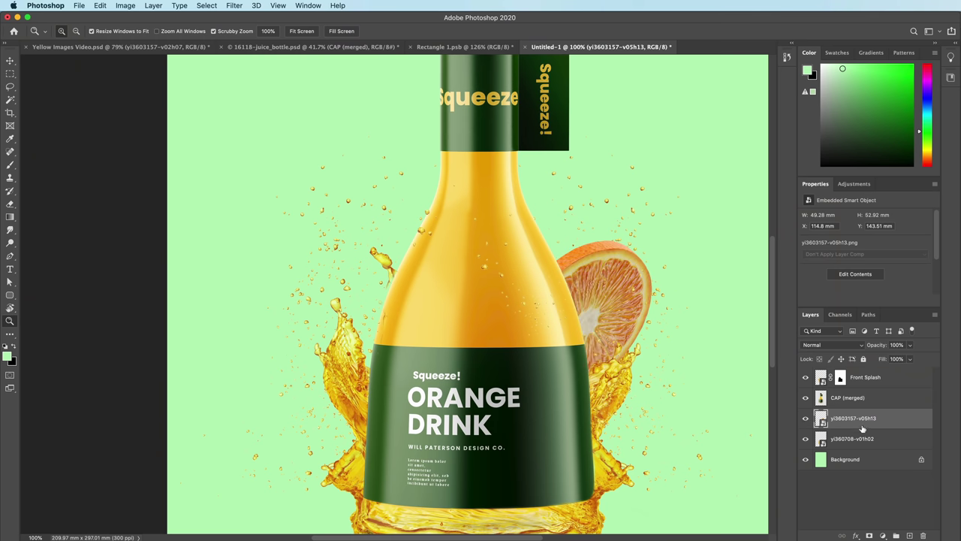
pyautogui.write('Orange Right')
pyautogui.press('Return')
# Step: Create a new layer named "Shadows" above Orange Right and clip it to the orange slice
pyautogui.press('alt+shift+super+n')
pyautogui.moveTo(570, 404); pyautogui.dragTo(724, 402)
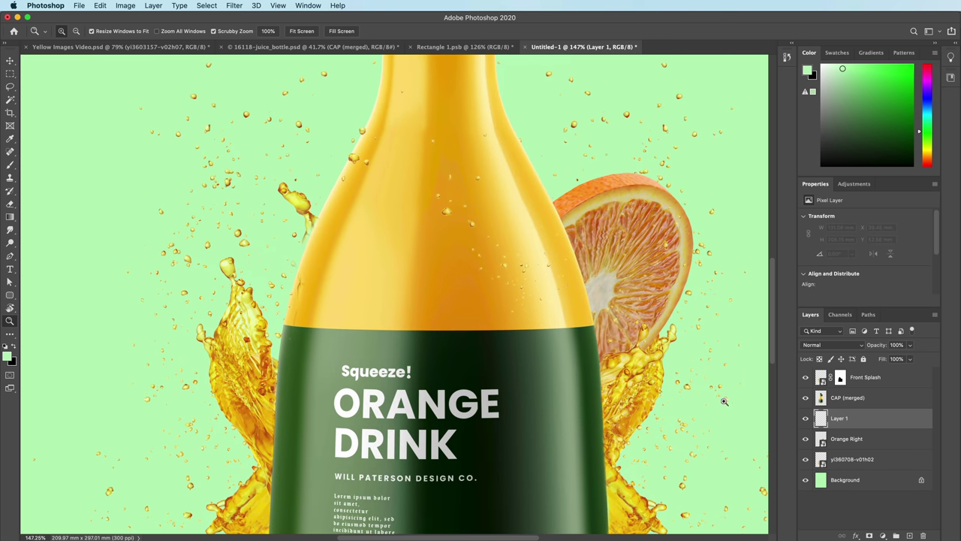
pyautogui.doubleClick(829, 420)
pyautogui.press('Escape')
pyautogui.keyDown('alt'); pyautogui.click(861, 428); pyautogui.keyUp('alt')
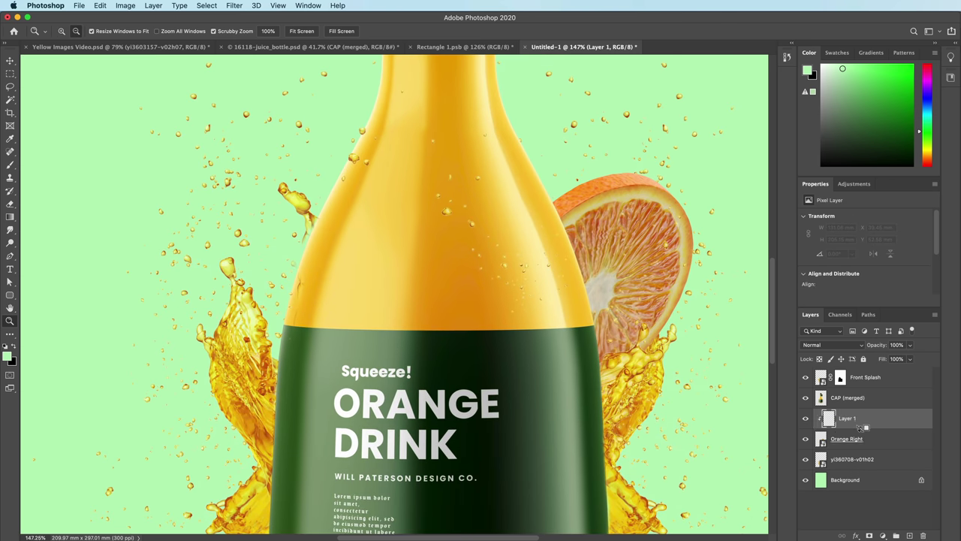
pyautogui.moveTo(864, 426); pyautogui.dragTo(845, 424)
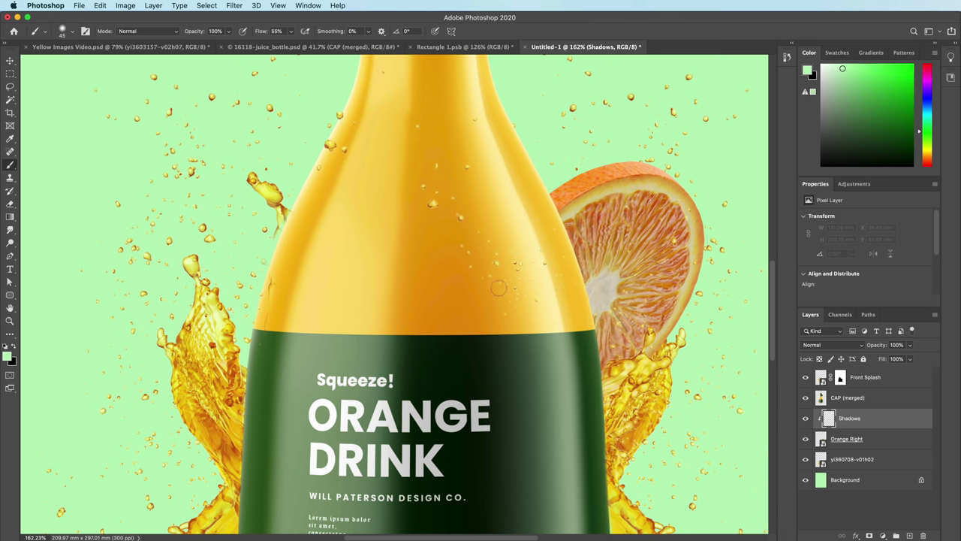
# Step: Using a soft black brush at 0% hardness and 198 px, paint a shadow on the orange slice along the bottle's edge
pyautogui.press('x')
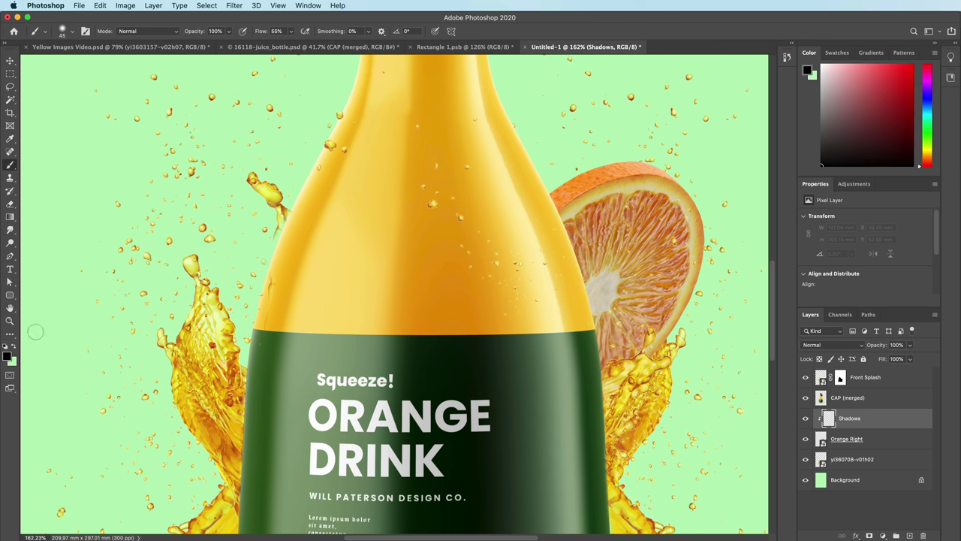
pyautogui.rightClick(496, 294)
pyautogui.moveTo(571, 341); pyautogui.dragTo(549, 341)
pyautogui.click(584, 319)
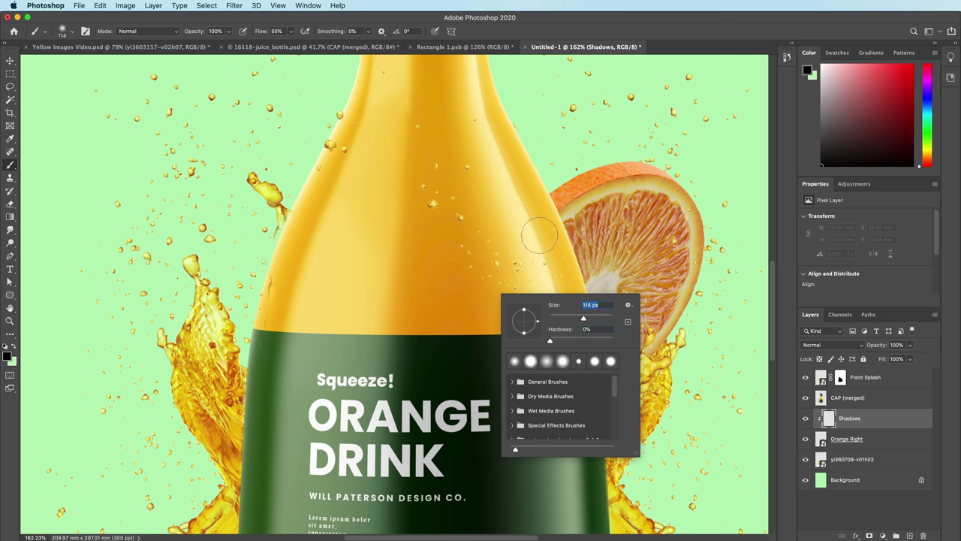
pyautogui.moveTo(534, 219); pyautogui.dragTo(563, 394)
pyautogui.scroll(-2, 563, 394)
pyautogui.press('super+z')
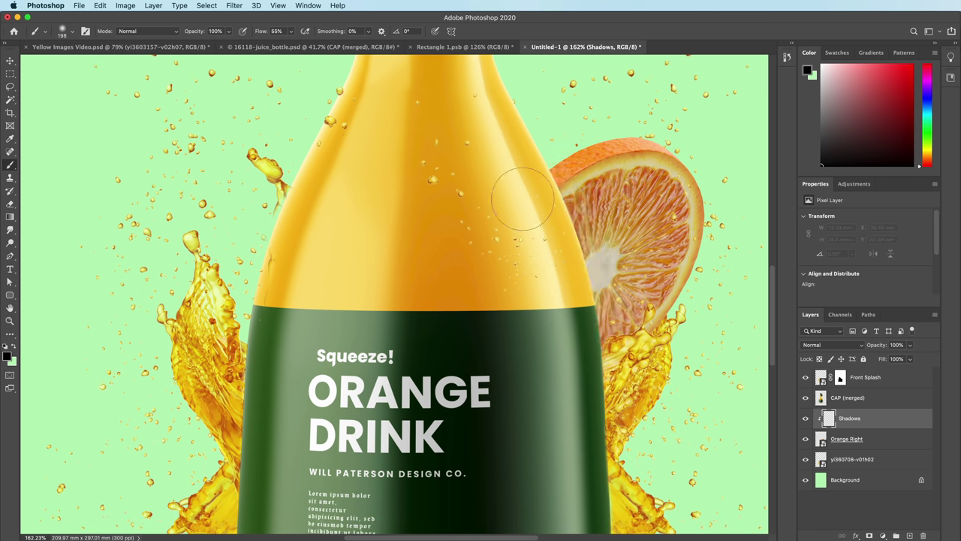
pyautogui.moveTo(542, 268); pyautogui.dragTo(556, 319)
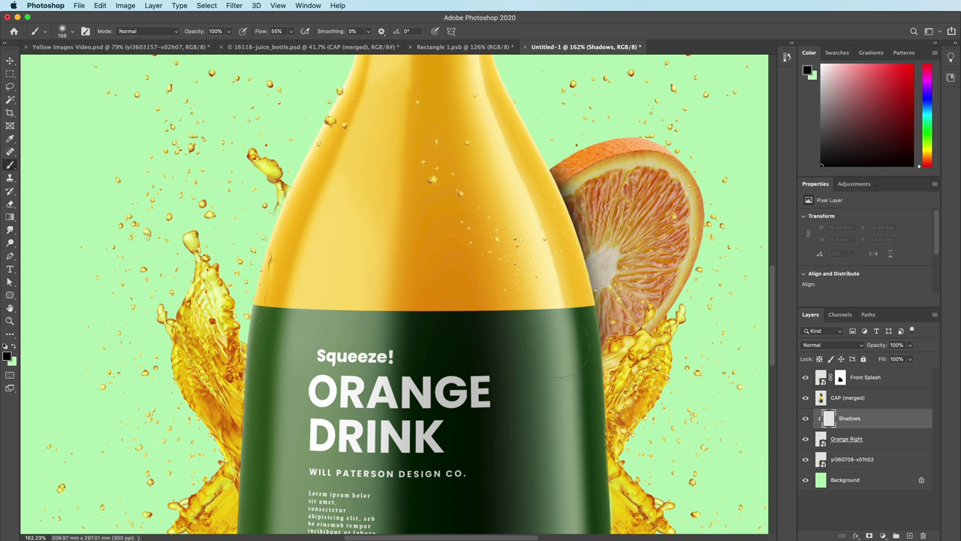
# Step: Lower the Shadows layer's opacity to 38% and deselect the layer
pyautogui.click(912, 346)
pyautogui.moveTo(885, 359); pyautogui.dragTo(882, 361)
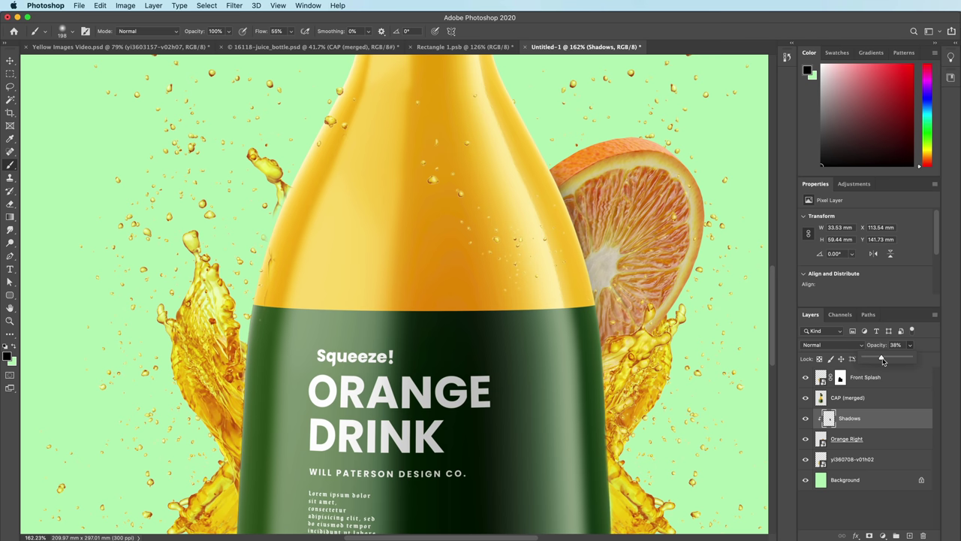
pyautogui.click(883, 509)
pyautogui.press('z')
pyautogui.moveTo(632, 382); pyautogui.dragTo(600, 380)
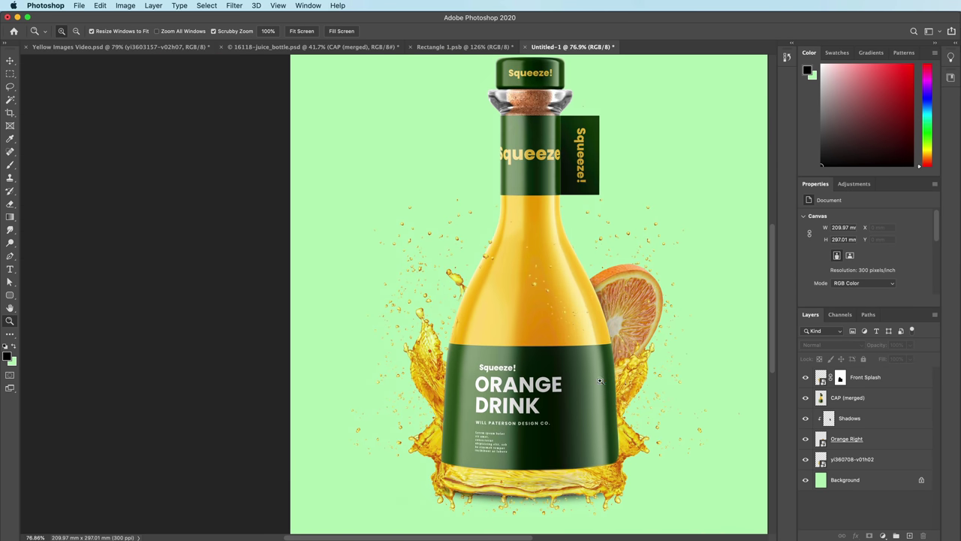
# Step: Toggle the Shadows layer's visibility to compare the orange slice with and without its shadow
pyautogui.click(806, 419)
pyautogui.click(806, 419)
pyautogui.click(806, 420)
pyautogui.click(806, 420)
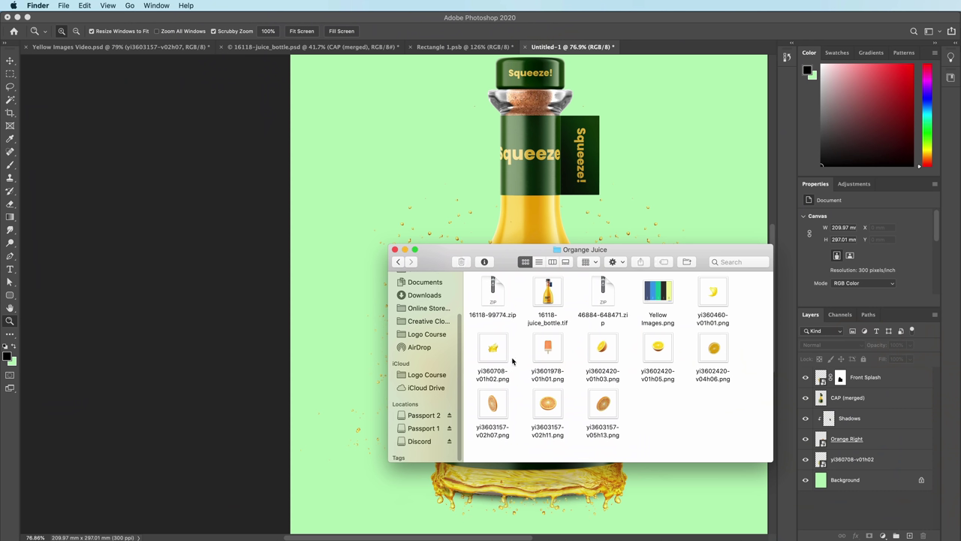
# Step: Place yi360460-v01h01.png from the Organge Juice folder, position it over the bottle's neck and rotate it about -57°
pyautogui.moveTo(713, 293); pyautogui.dragTo(541, 225)
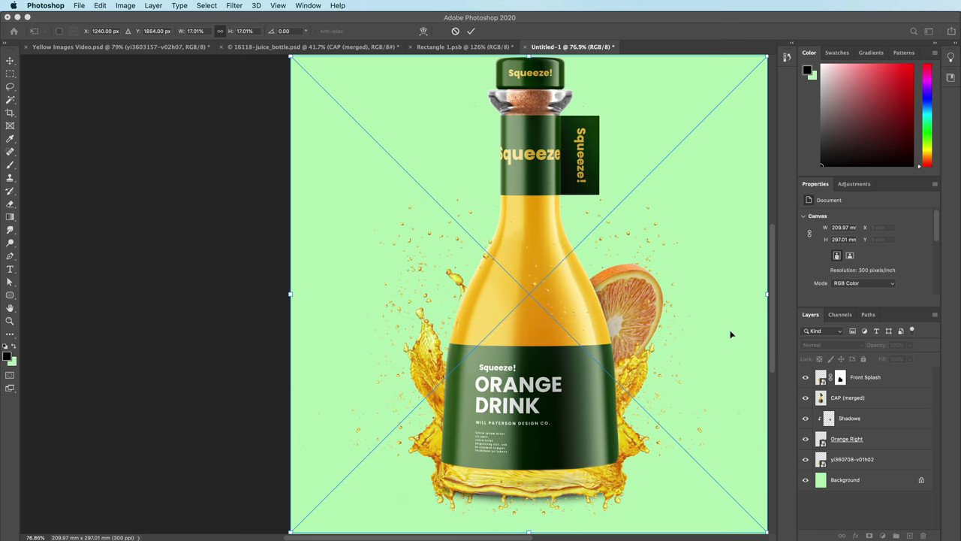
pyautogui.moveTo(610, 237); pyautogui.dragTo(546, 238)
pyautogui.scroll(-2, 630, 253)
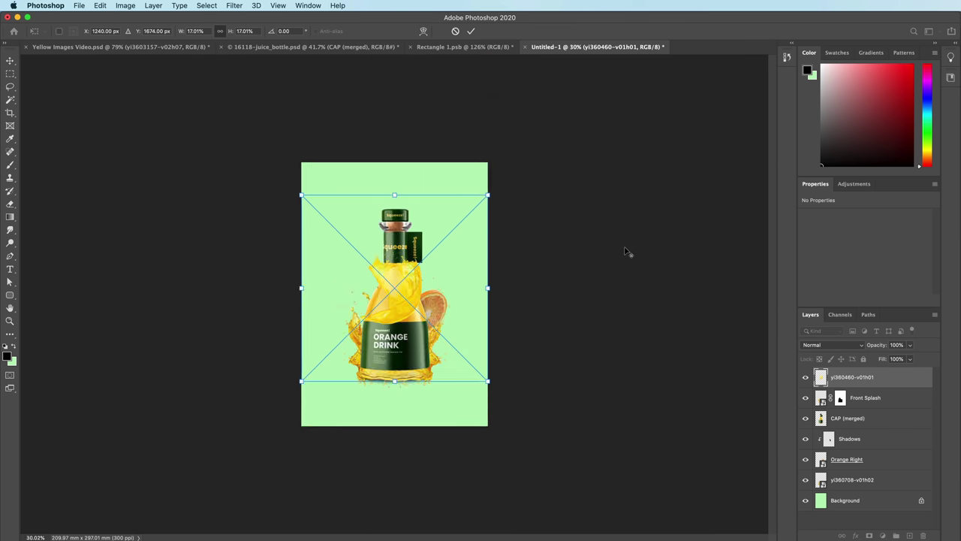
pyautogui.scroll(1, 630, 253)
pyautogui.moveTo(552, 123); pyautogui.dragTo(352, 75)
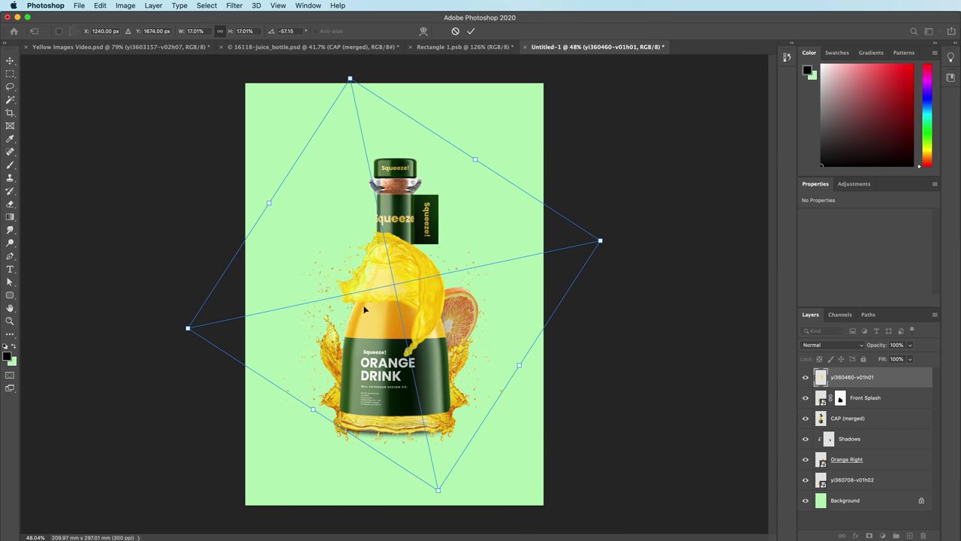
pyautogui.press('Return')
# Step: Bring the newly placed splash layer to the top of the stack, name it Front Splash and add a layer mask
pyautogui.moveTo(853, 377); pyautogui.dragTo(855, 425)
pyautogui.scroll(8, 398, 279)
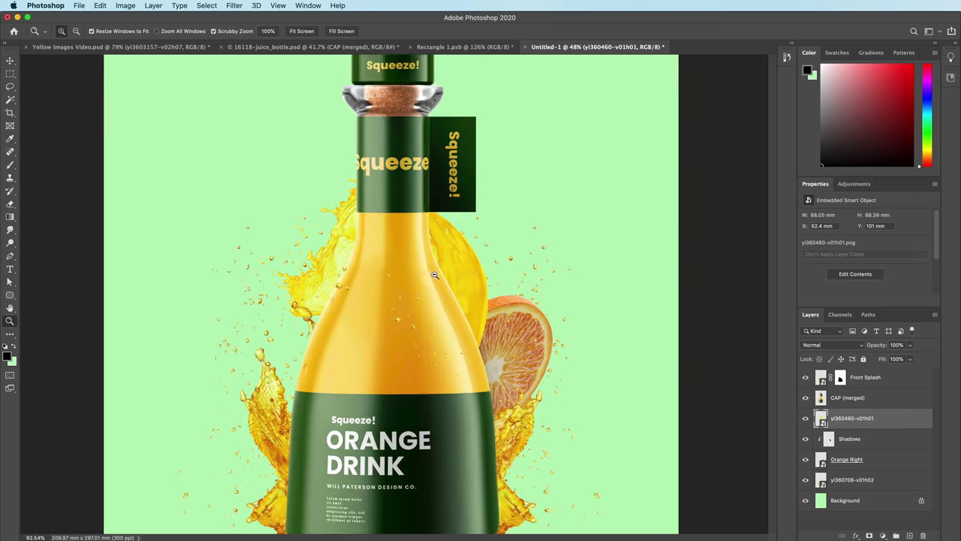
pyautogui.press('super+shift+bracketright')
# Step: With a 198 px soft black brush on the mask, hide the new splash where it covers the bottle's neck and label
pyautogui.press('b')
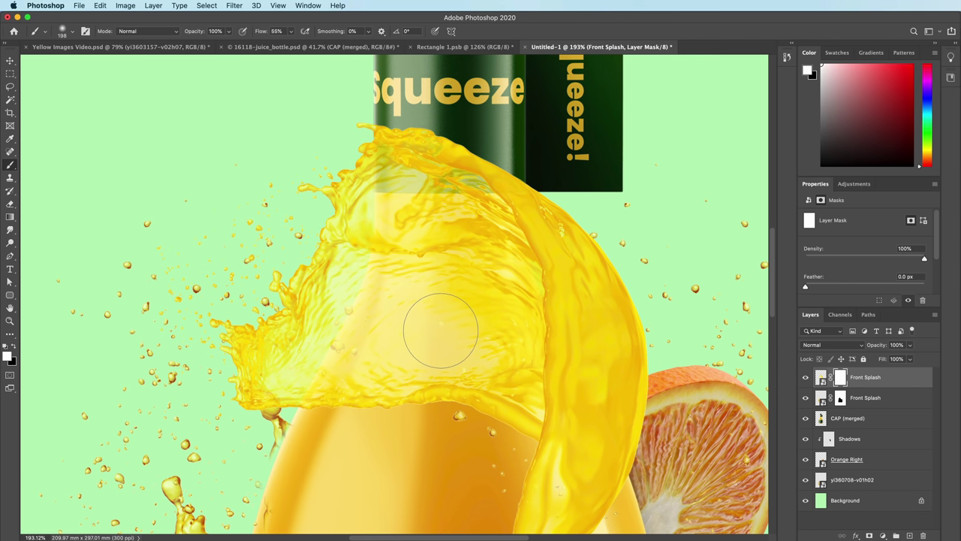
pyautogui.press('x')
pyautogui.moveTo(447, 218)
pyautogui.mouseDown()
pyautogui.moveTo(459, 159)
pyautogui.moveTo(448, 169)
pyautogui.moveTo(447, 160)
pyautogui.moveTo(362, 365)
pyautogui.moveTo(320, 428)
pyautogui.moveTo(483, 382)
pyautogui.moveTo(432, 124)
pyautogui.mouseUp()
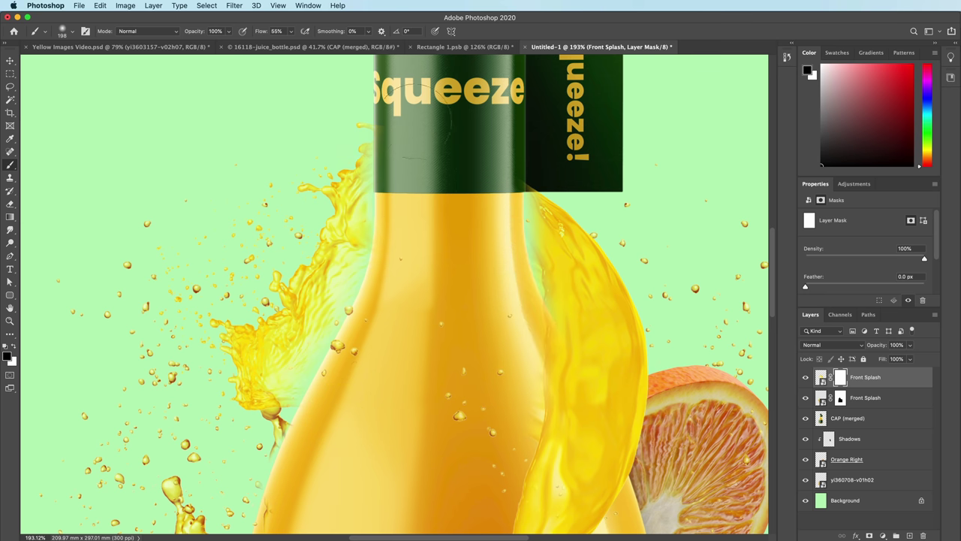
# Step: Using a black brush at 99 px and 47% hardness, mask out the splash remnant at the neck label's lower right corner
pyautogui.press('z')
pyautogui.moveTo(448, 300)
pyautogui.mouseDown()
pyautogui.moveTo(386, 302)
pyautogui.moveTo(447, 292)
pyautogui.mouseUp()
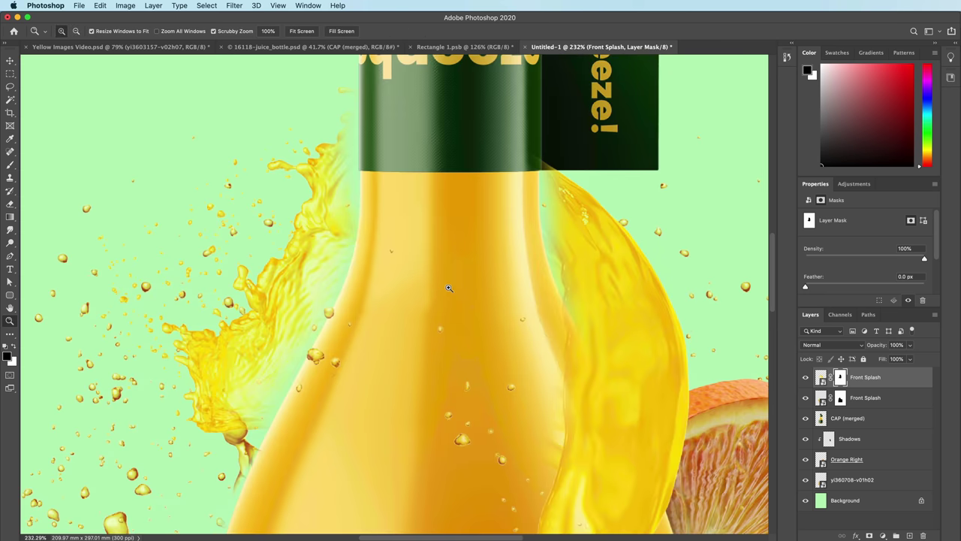
pyautogui.scroll(5, 449, 288)
pyautogui.scroll(-5, 449, 288)
pyautogui.press('b')
pyautogui.rightClick(542, 269)
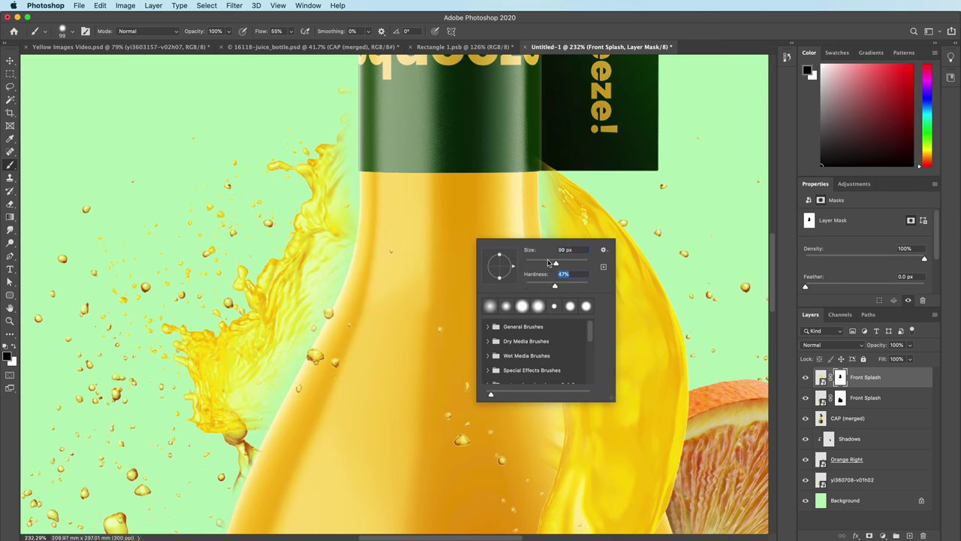
pyautogui.click(504, 174)
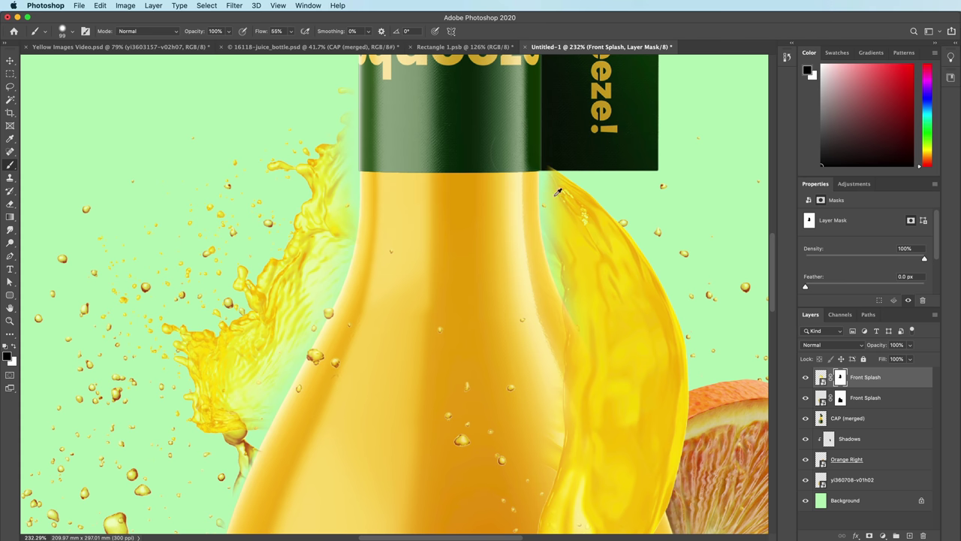
# Step: Refine the mask with a 40 px brush, painting white to restore the splash up to the bottle's right edge
pyautogui.scroll(5, 558, 192)
pyautogui.press('[')
pyautogui.press('[')
pyautogui.press('[')
pyautogui.press('[')
pyautogui.press('[')
pyautogui.press('[')
pyautogui.press('x')
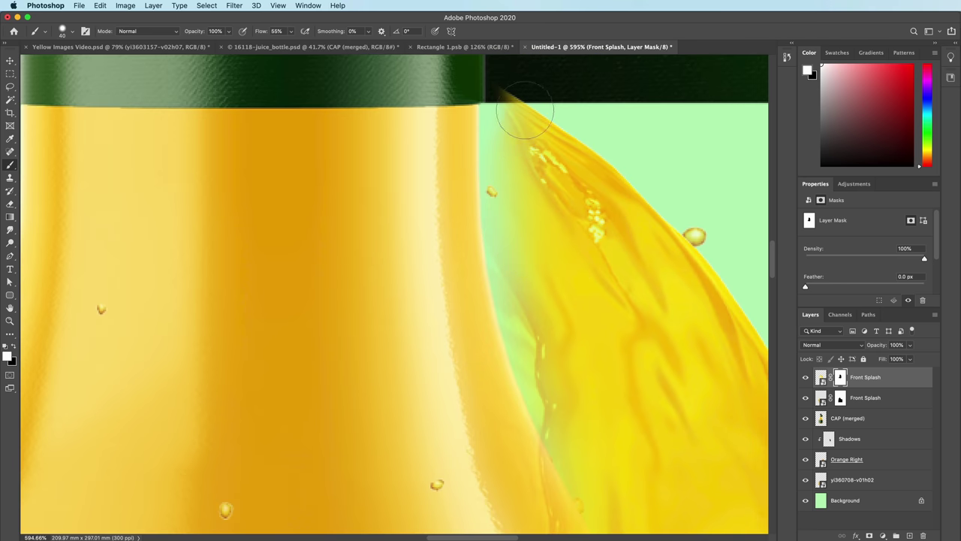
pyautogui.moveTo(525, 111)
pyautogui.mouseDown()
pyautogui.moveTo(511, 183)
pyautogui.moveTo(506, 112)
pyautogui.moveTo(501, 193)
pyautogui.moveTo(528, 345)
pyautogui.moveTo(575, 429)
pyautogui.mouseUp()
pyautogui.moveTo(452, 82)
pyautogui.mouseDown()
pyautogui.moveTo(459, 127)
pyautogui.moveTo(457, 84)
pyautogui.moveTo(448, 252)
pyautogui.moveTo(471, 423)
pyautogui.mouseUp()
pyautogui.press('x')
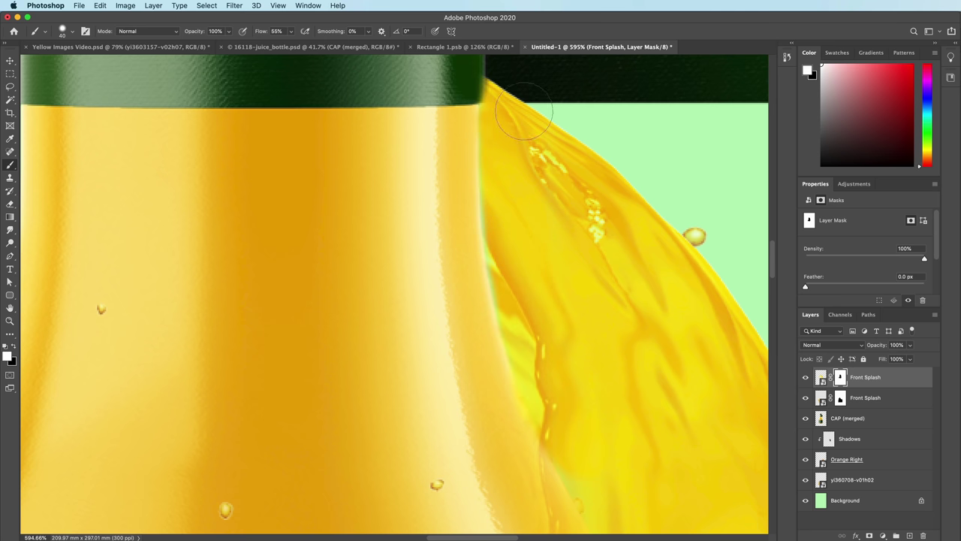
# Step: Paint white on the mask to restore the splash along the left edge of the bottle's neck
pyautogui.moveTo(217, 274); pyautogui.dragTo(488, 271)
pyautogui.moveTo(275, 276)
pyautogui.mouseDown()
pyautogui.moveTo(394, 271)
pyautogui.moveTo(366, 114)
pyautogui.mouseUp()
pyautogui.moveTo(350, 154); pyautogui.dragTo(355, 378)
pyautogui.moveTo(373, 133); pyautogui.dragTo(377, 345)
pyautogui.moveTo(377, 344); pyautogui.dragTo(447, 171)
# Step: Clean up the mask along the bottle's left edge, trimming overlap in black and filling the lower gap in white
pyautogui.press('x')
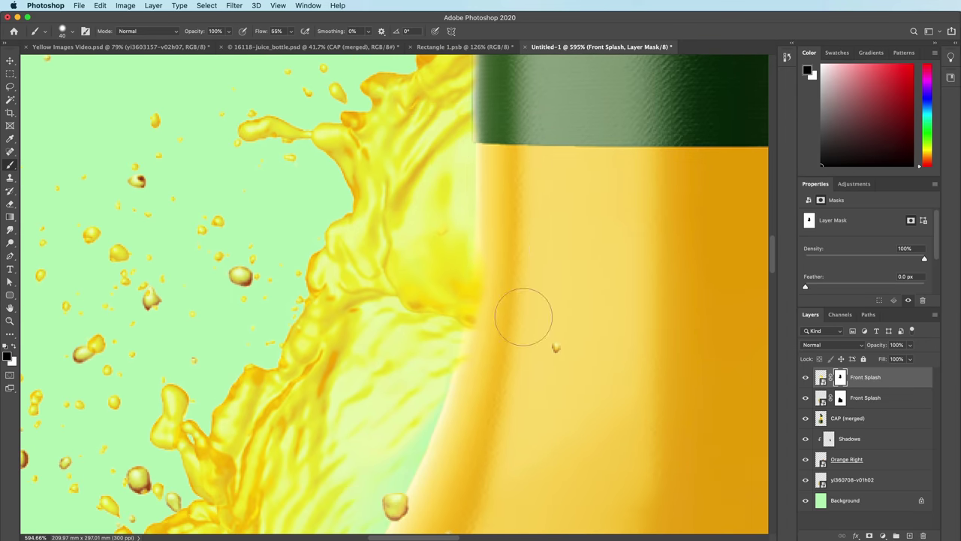
pyautogui.moveTo(505, 315); pyautogui.dragTo(501, 250)
pyautogui.press('x')
pyautogui.moveTo(371, 487); pyautogui.dragTo(417, 374)
pyautogui.press('x')
pyautogui.moveTo(538, 182); pyautogui.dragTo(488, 184)
pyautogui.press('x')
pyautogui.press('x')
pyautogui.scroll(-10, 368, 307)
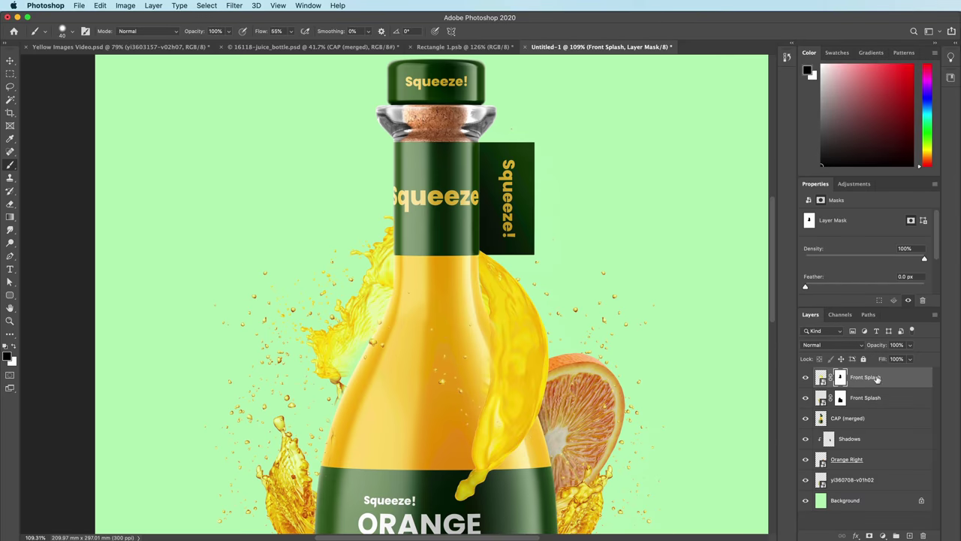
# Step: Create a layer clipped to the upper Front Splash and paint a black shadow along the bottle's right edge at 67 px, 0% hardness
pyautogui.click(911, 535)
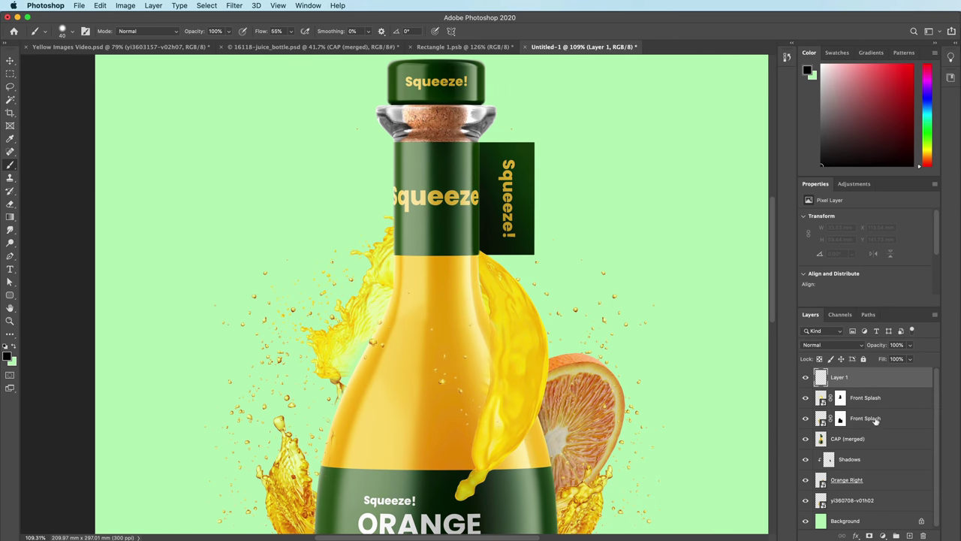
pyautogui.scroll(5, 497, 269)
pyautogui.rightClick(541, 300)
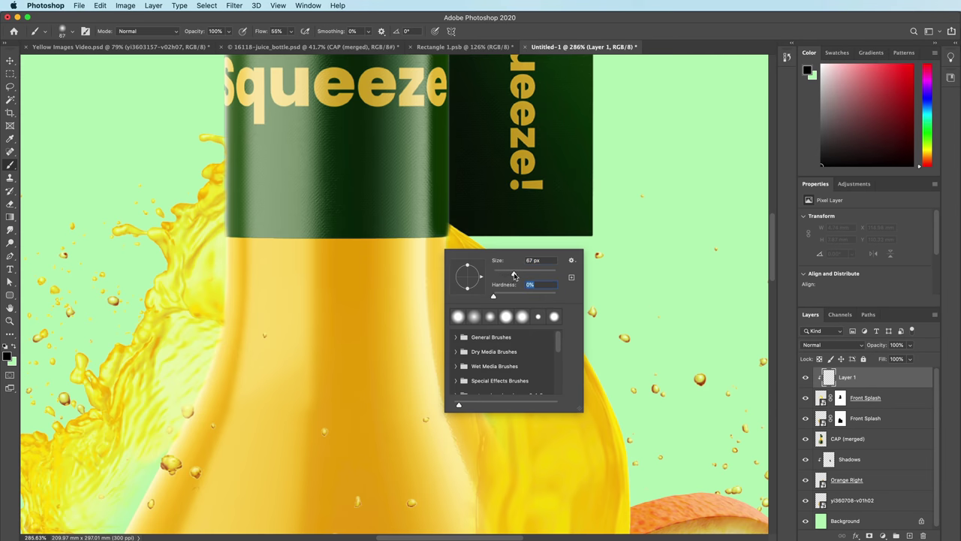
pyautogui.press('Return')
pyautogui.moveTo(450, 240)
pyautogui.mouseDown()
pyautogui.moveTo(425, 326)
pyautogui.moveTo(450, 425)
pyautogui.mouseUp()
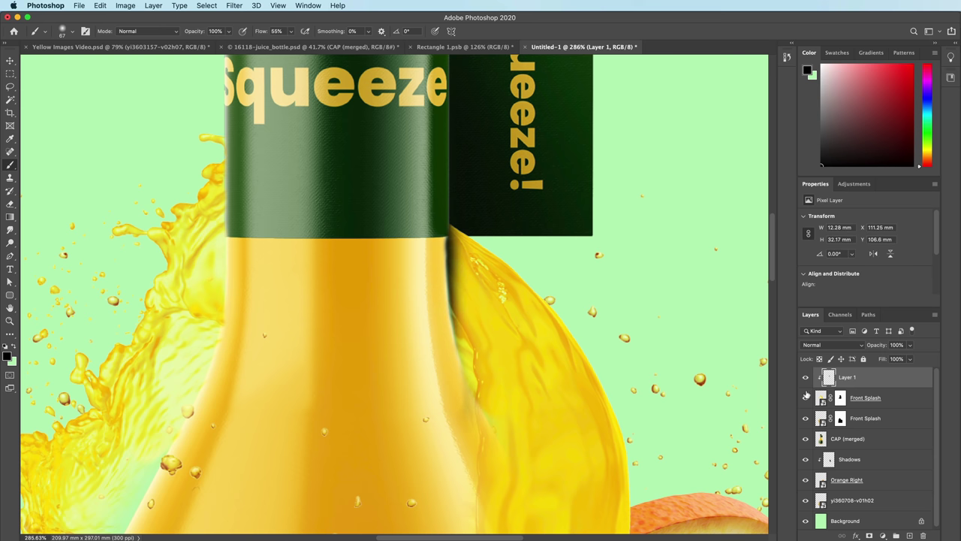
# Step: Paint a matching black shadow on the splash along the bottle's left edge
pyautogui.moveTo(336, 359); pyautogui.dragTo(436, 356)
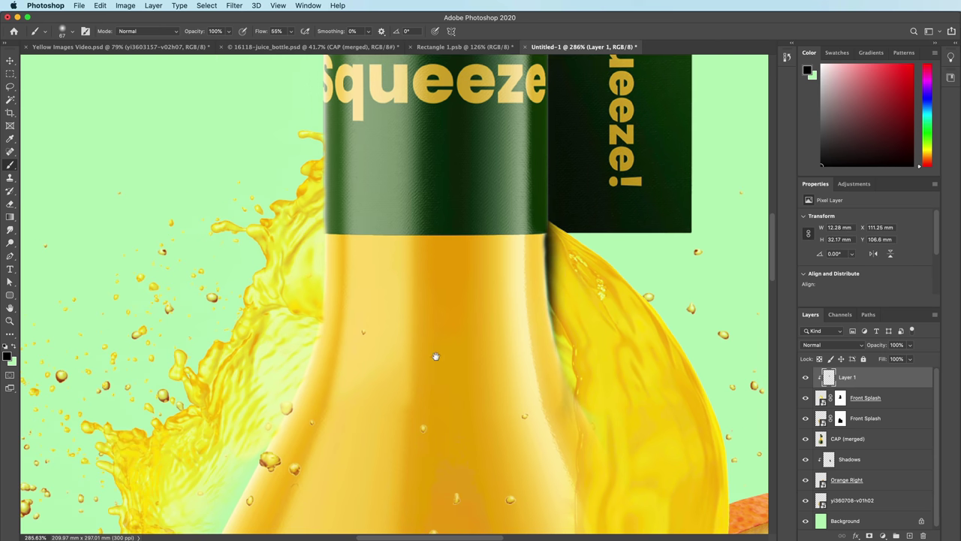
pyautogui.moveTo(337, 141); pyautogui.dragTo(339, 396)
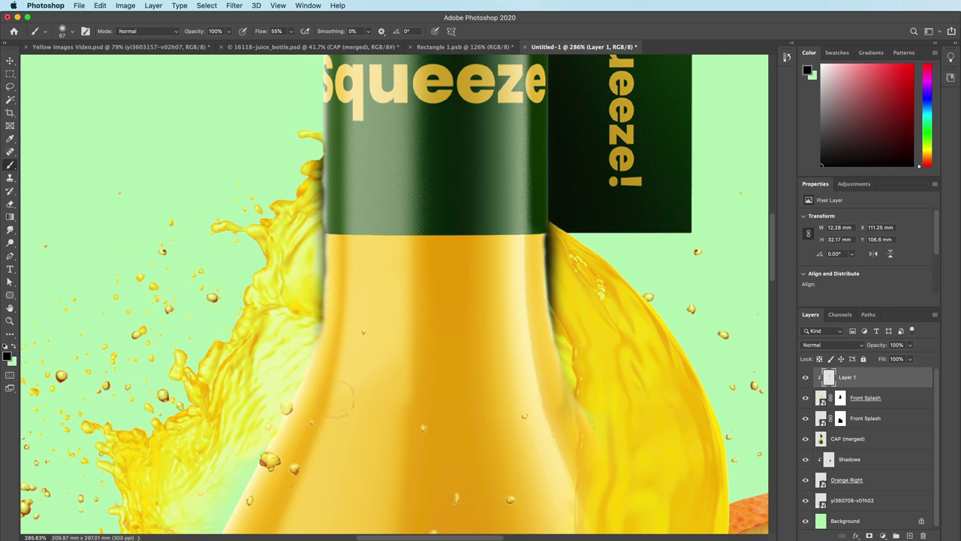
pyautogui.moveTo(308, 428); pyautogui.dragTo(336, 350)
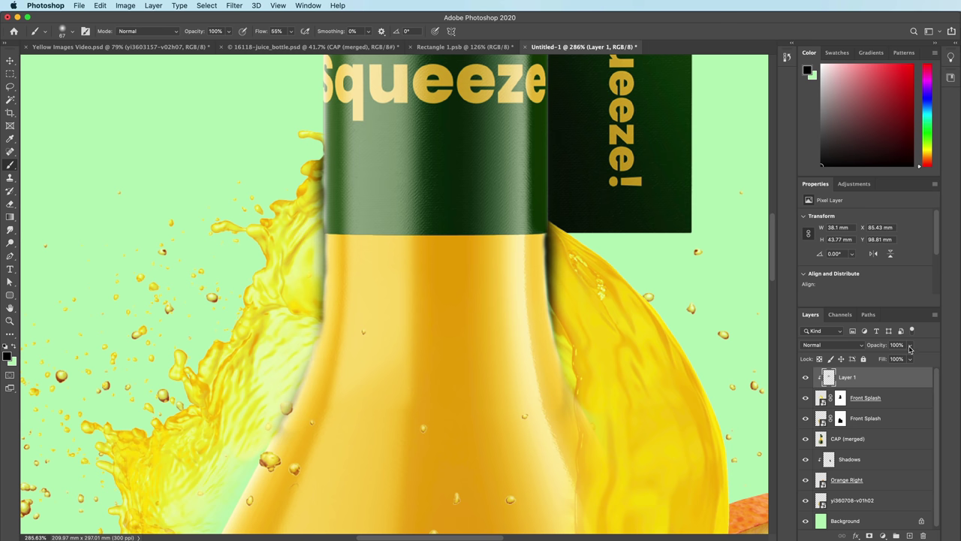
# Step: Lower the splash shadow layer's opacity to 11%, check it by toggling its visibility, and rename it Shadows
pyautogui.moveTo(910, 348); pyautogui.dragTo(870, 359)
pyautogui.press('z')
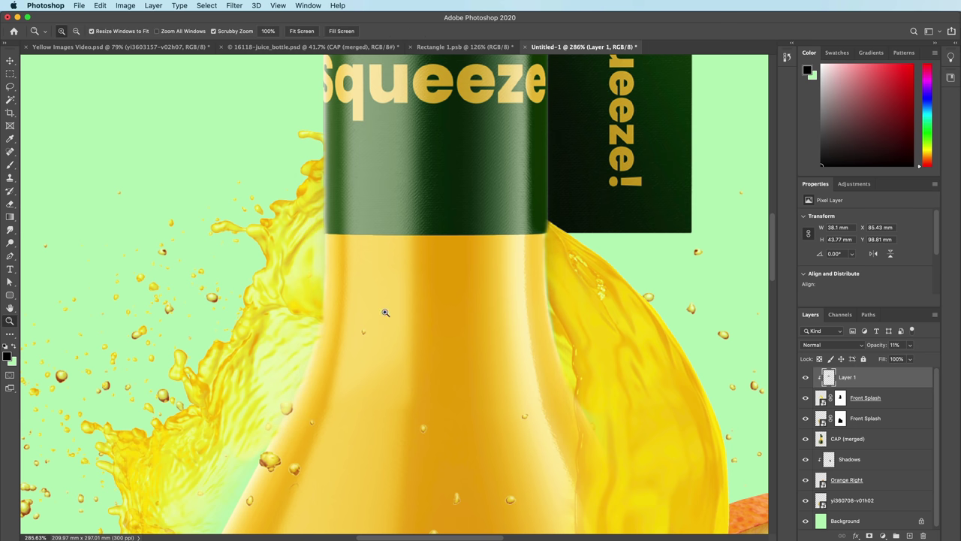
pyautogui.moveTo(386, 313); pyautogui.dragTo(320, 315)
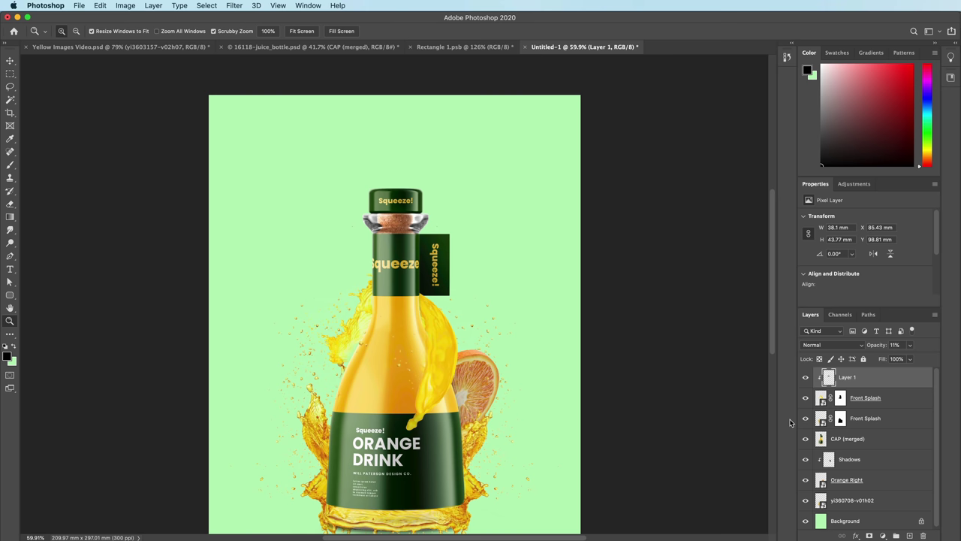
pyautogui.click(806, 379)
pyautogui.click(805, 378)
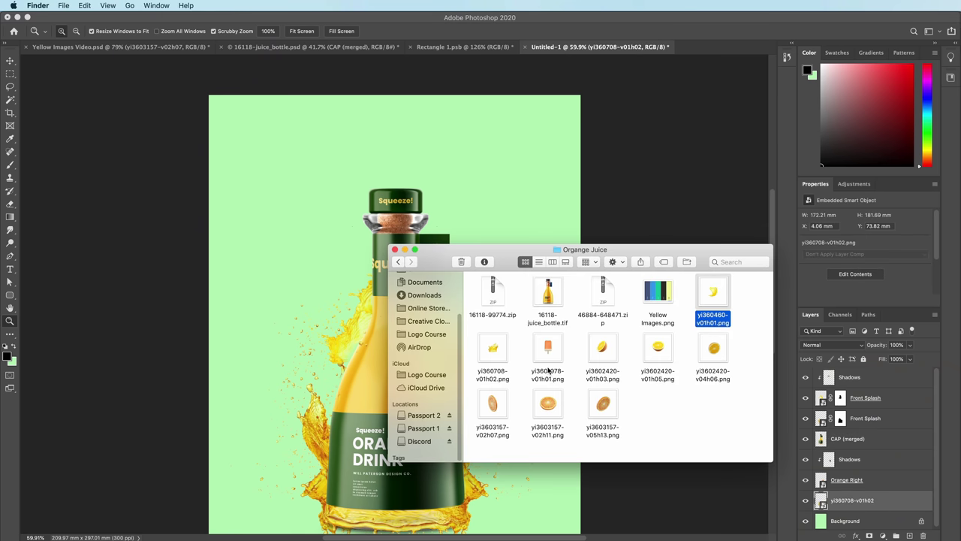
# Step: Place yi3603157-v02h11.png above the yi360708-v01h02 layer, scaled down behind the bottle's lower left side
pyautogui.moveTo(548, 405); pyautogui.dragTo(337, 348)
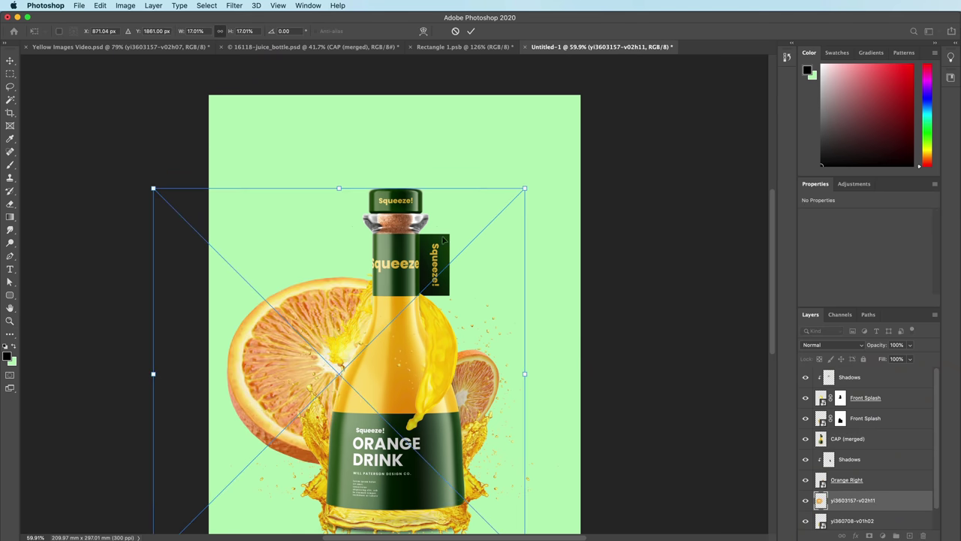
pyautogui.moveTo(524, 189); pyautogui.dragTo(411, 302)
pyautogui.moveTo(359, 406); pyautogui.dragTo(347, 528)
pyautogui.press('Return')
# Step: Place Green Leaves.png from the Yellow Images folder, scaled to about 7.34% and rotated about -32.57°, behind the bottle's left shoulder
pyautogui.press('super+Tab')
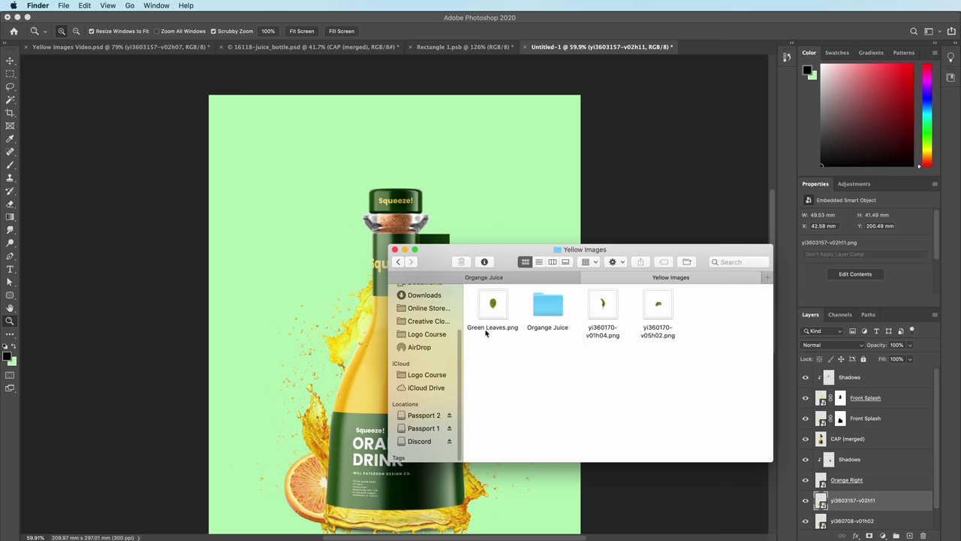
pyautogui.moveTo(482, 304); pyautogui.dragTo(314, 269)
pyautogui.click(658, 304)
pyautogui.moveTo(495, 305); pyautogui.dragTo(304, 304)
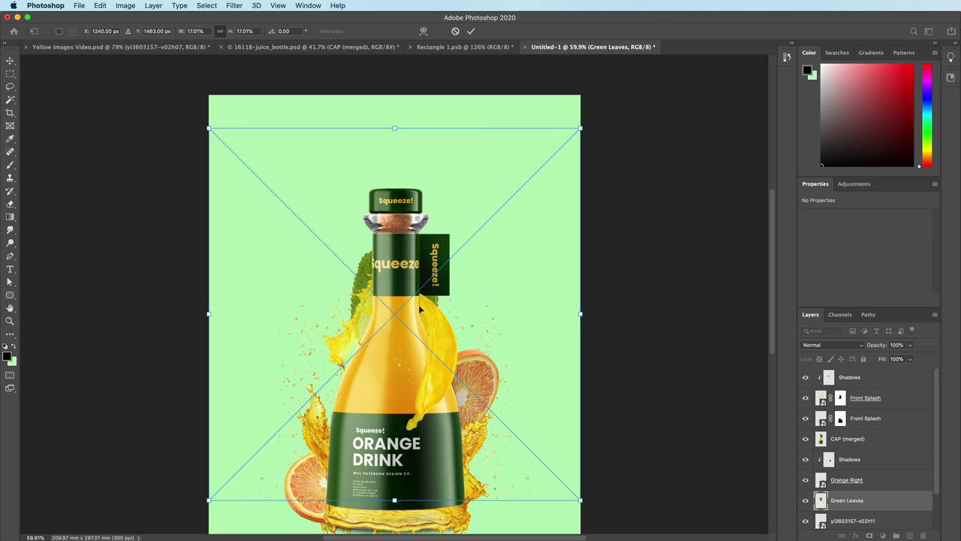
pyautogui.moveTo(420, 307); pyautogui.dragTo(360, 392)
pyautogui.moveTo(521, 213); pyautogui.dragTo(394, 267)
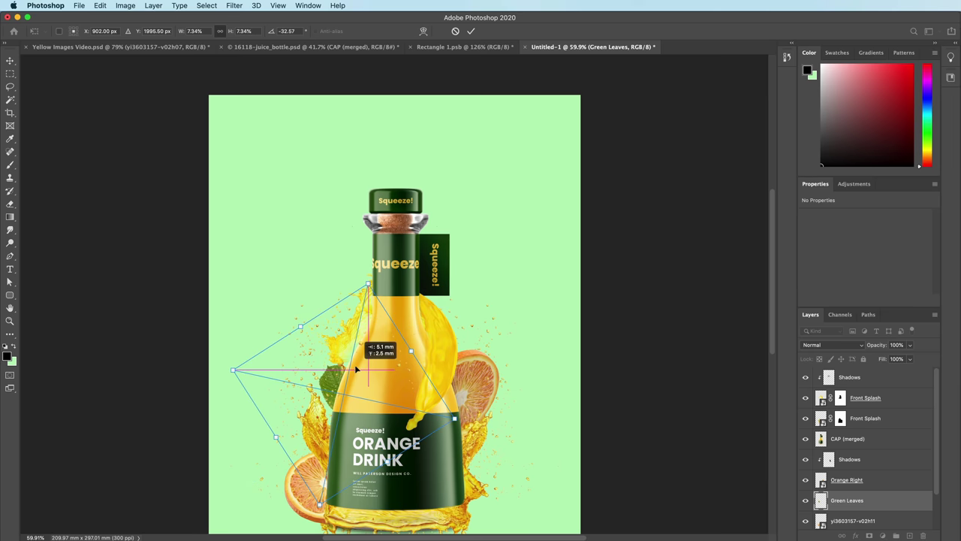
pyautogui.press('Return')
pyautogui.press('z')
# Step: Switch to Finder and preview Green Leaves.png, yi360170-v01h04.png and yi360170-v05h02.png to compare the leaf shapes
pyautogui.press('super+Tab')
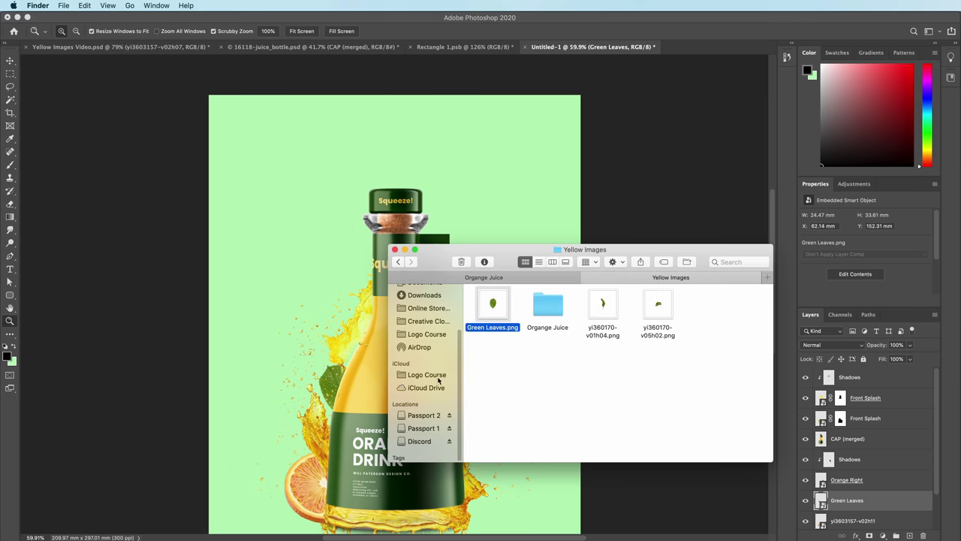
pyautogui.press('space')
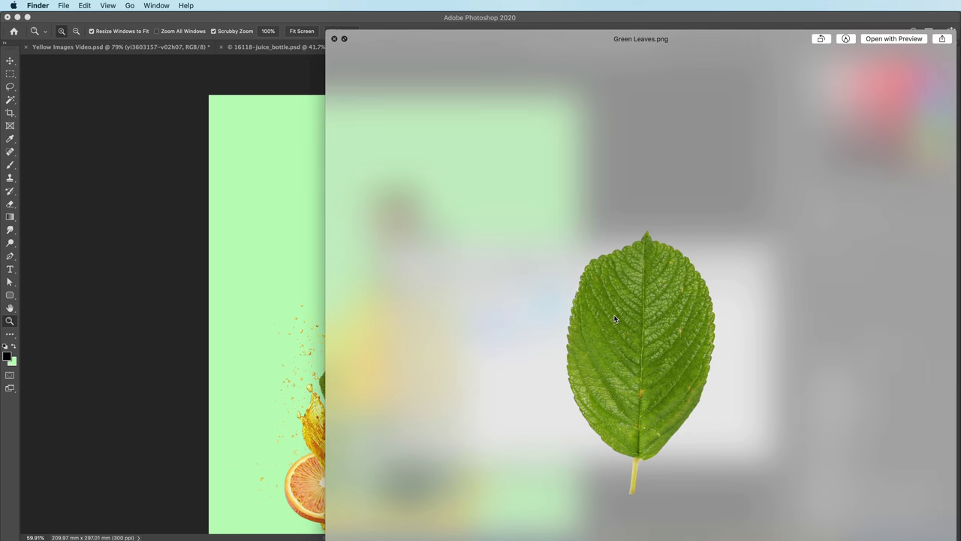
pyautogui.press('space')
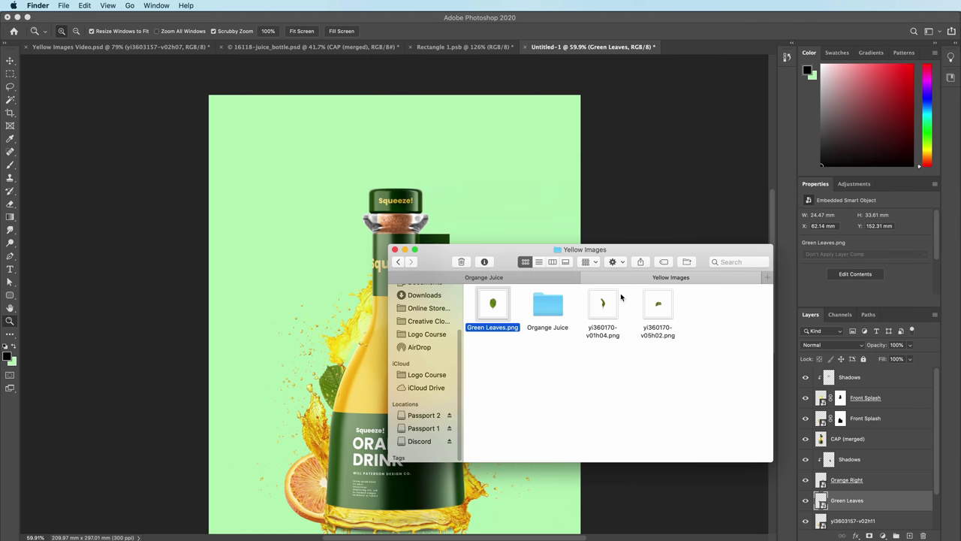
pyautogui.click(617, 299)
pyautogui.press('space')
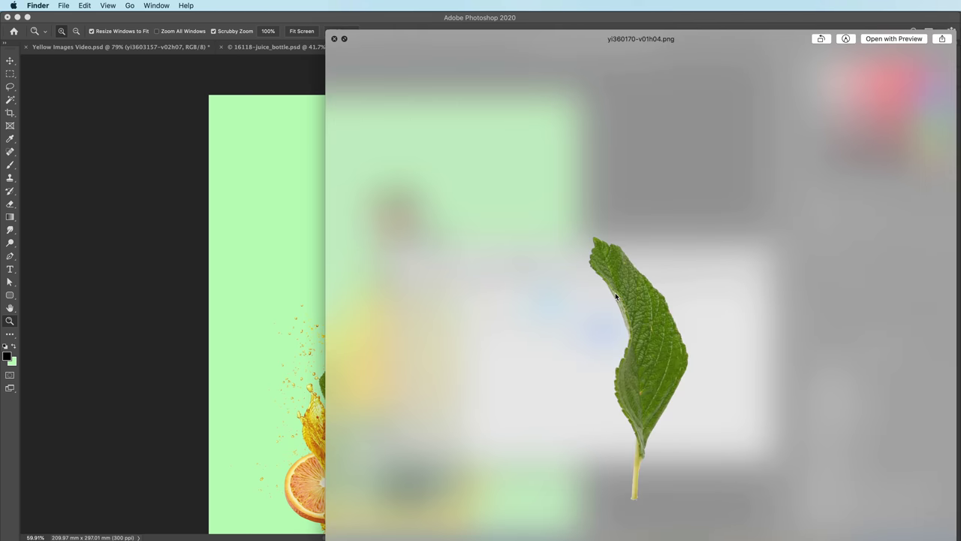
pyautogui.press('space')
pyautogui.click(673, 308)
pyautogui.press('space')
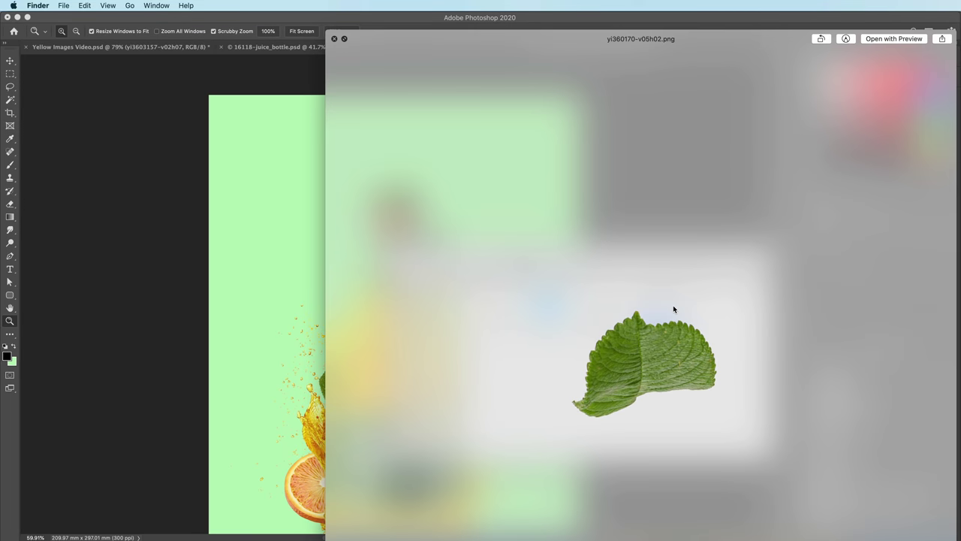
pyautogui.press('space')
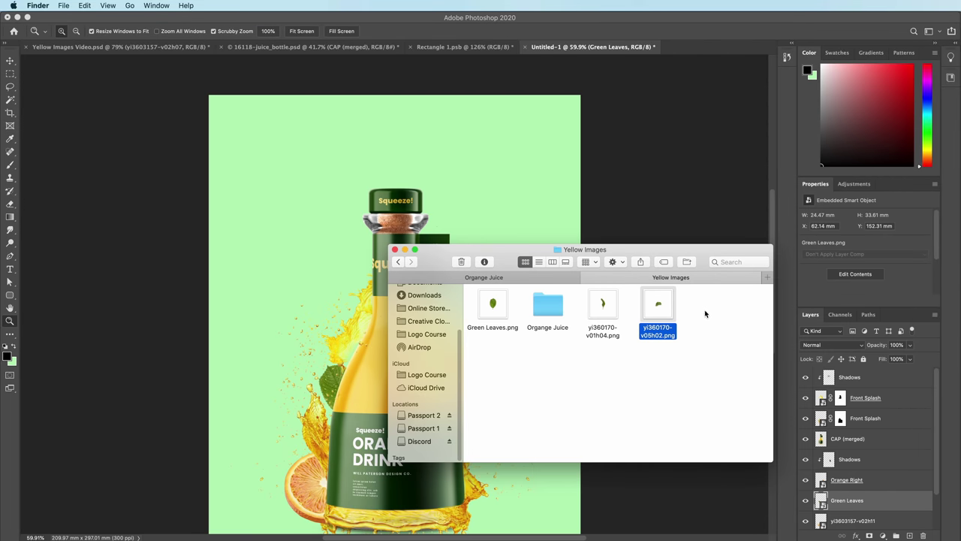
# Step: Place yi360170-v01h04.png beneath Orange Right beside the bottle's right shoulder, and yi360170-v05h02.png, scaled to 9.02%, at its lower right edge
pyautogui.moveTo(705, 314); pyautogui.dragTo(571, 272)
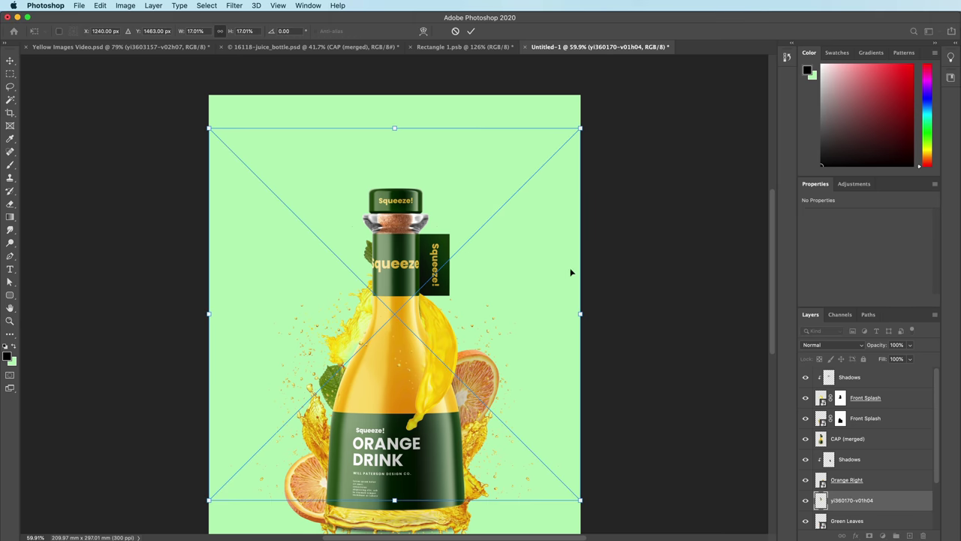
pyautogui.moveTo(451, 424); pyautogui.dragTo(397, 492)
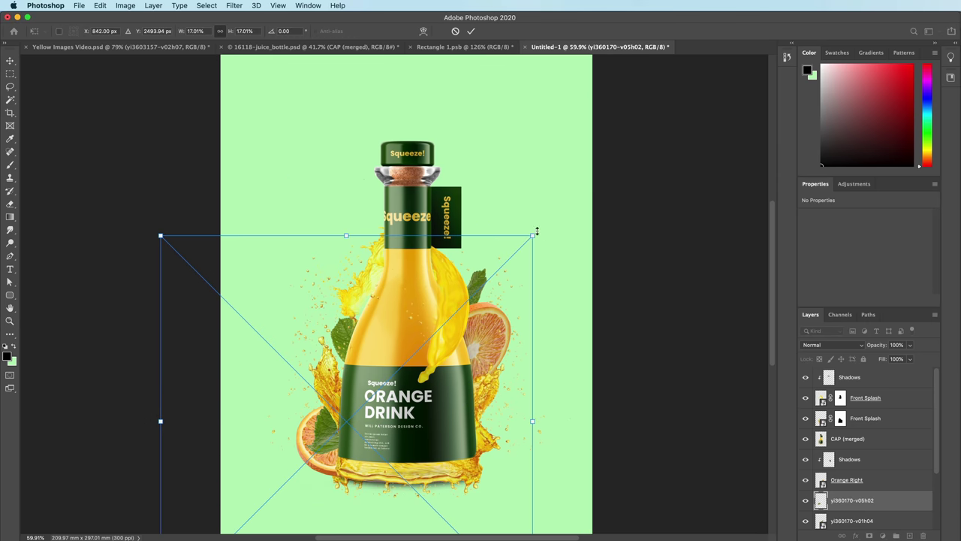
pyautogui.moveTo(531, 235); pyautogui.dragTo(451, 330)
pyautogui.moveTo(405, 404); pyautogui.dragTo(529, 398)
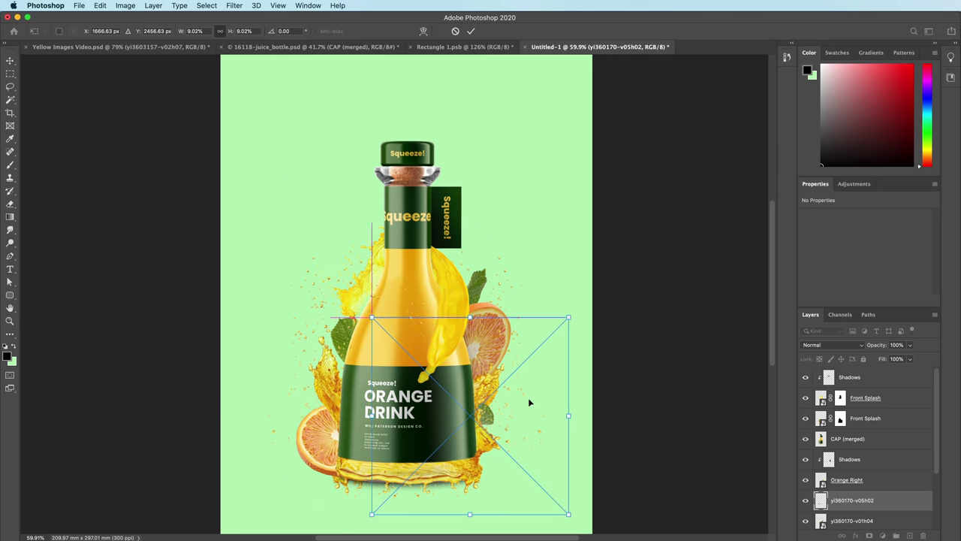
pyautogui.press('Return')
# Step: Bring the yi360170-v05h02 layer to the top of the stack and shift the leaf rightward over the bottle label's right edge
pyautogui.moveTo(863, 508); pyautogui.dragTo(863, 430)
pyautogui.moveTo(863, 437); pyautogui.dragTo(854, 371)
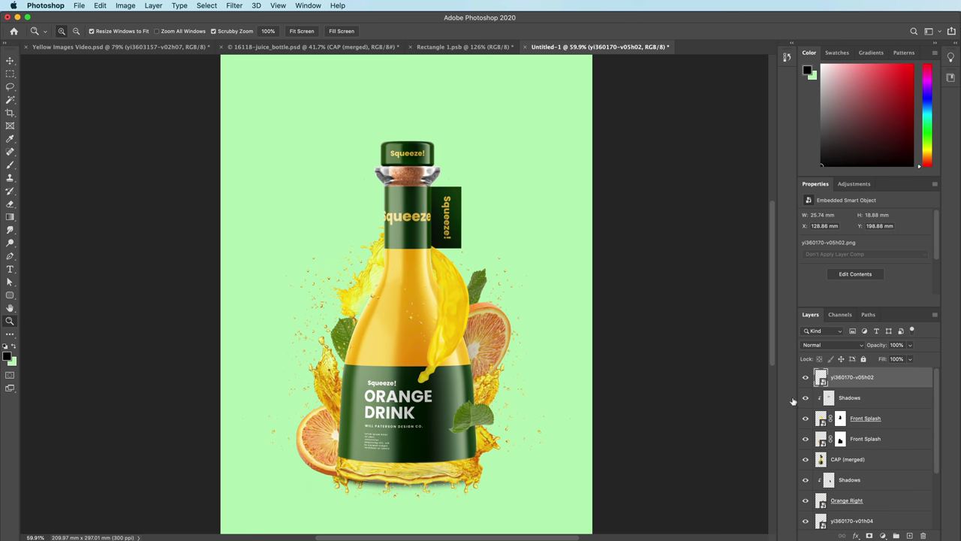
pyautogui.moveTo(473, 429); pyautogui.dragTo(624, 422)
pyautogui.press('v')
pyautogui.moveTo(471, 375); pyautogui.dragTo(539, 406)
# Step: Add a layer mask to yi360170-v05h02 and paint out the part of the leaf covering the bottle
pyautogui.press('b')
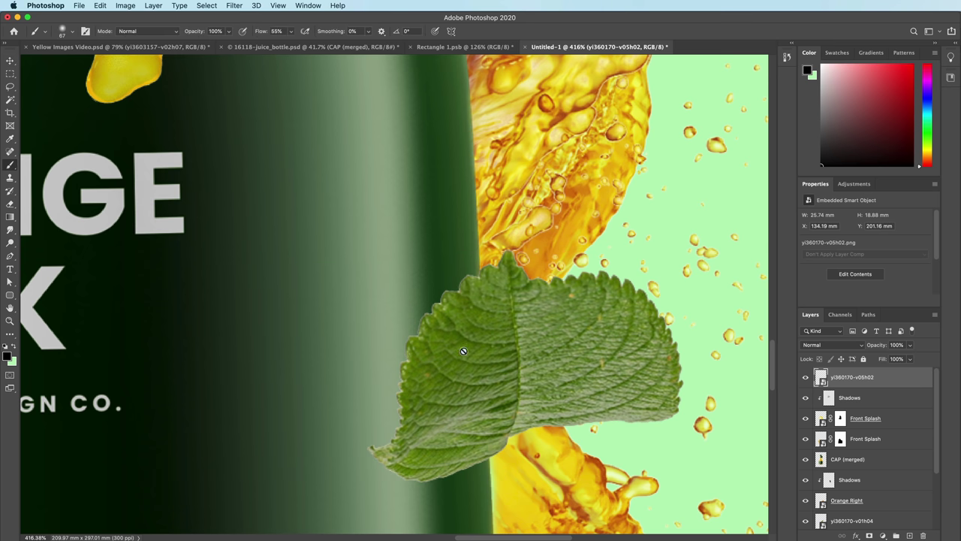
pyautogui.click(870, 535)
pyautogui.moveTo(429, 296)
pyautogui.mouseDown()
pyautogui.moveTo(462, 407)
pyautogui.moveTo(451, 223)
pyautogui.mouseUp()
pyautogui.moveTo(449, 430); pyautogui.dragTo(461, 451)
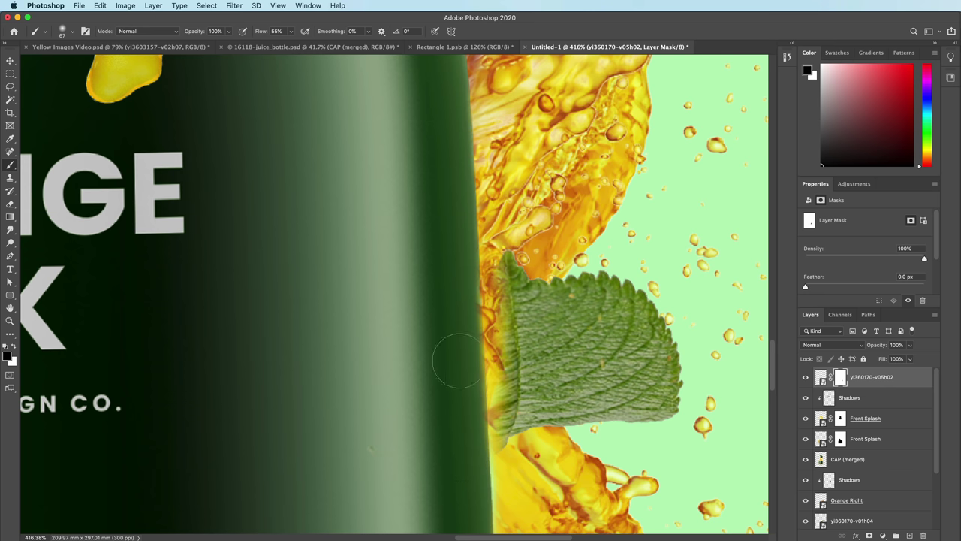
# Step: Restore the over-erased leaf on its mask and refine the cut along the bottle's edge with a brush at 60% hardness
pyautogui.press('x')
pyautogui.moveTo(512, 259)
pyautogui.mouseDown()
pyautogui.moveTo(498, 292)
pyautogui.moveTo(501, 399)
pyautogui.moveTo(520, 472)
pyautogui.mouseUp()
pyautogui.press('x')
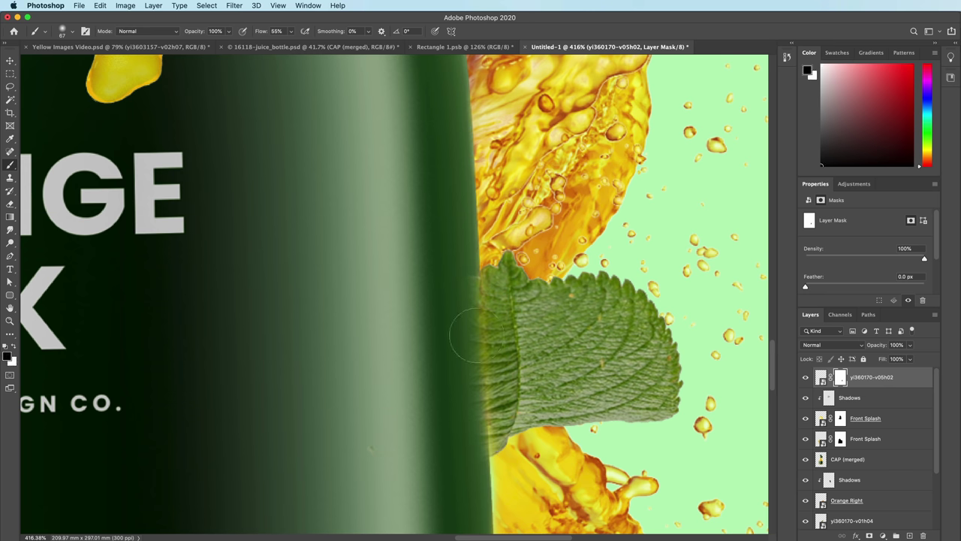
pyautogui.rightClick(446, 273)
pyautogui.click(405, 252)
pyautogui.press('x')
pyautogui.moveTo(490, 409); pyautogui.dragTo(488, 270)
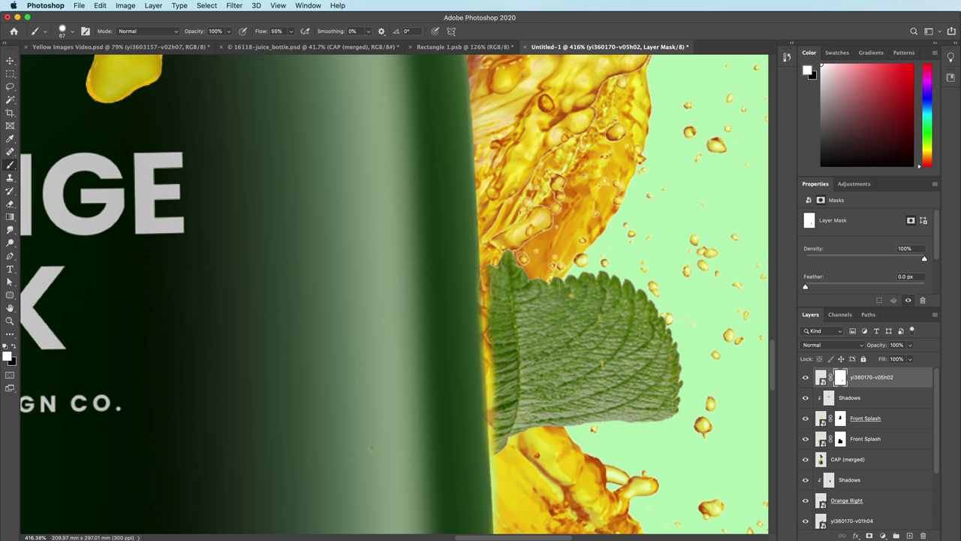
pyautogui.moveTo(488, 310); pyautogui.dragTo(493, 449)
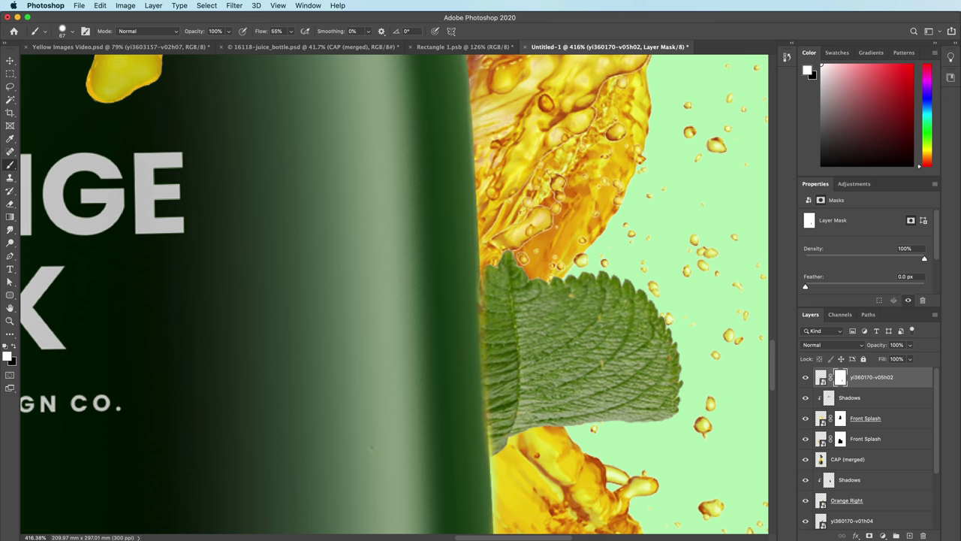
# Step: Place yi3602420-v01h05.png from the Organge Juice folder, scaled to 8.85%, over the bottle's left shoulder
pyautogui.press('z')
pyautogui.moveTo(600, 436); pyautogui.dragTo(510, 395)
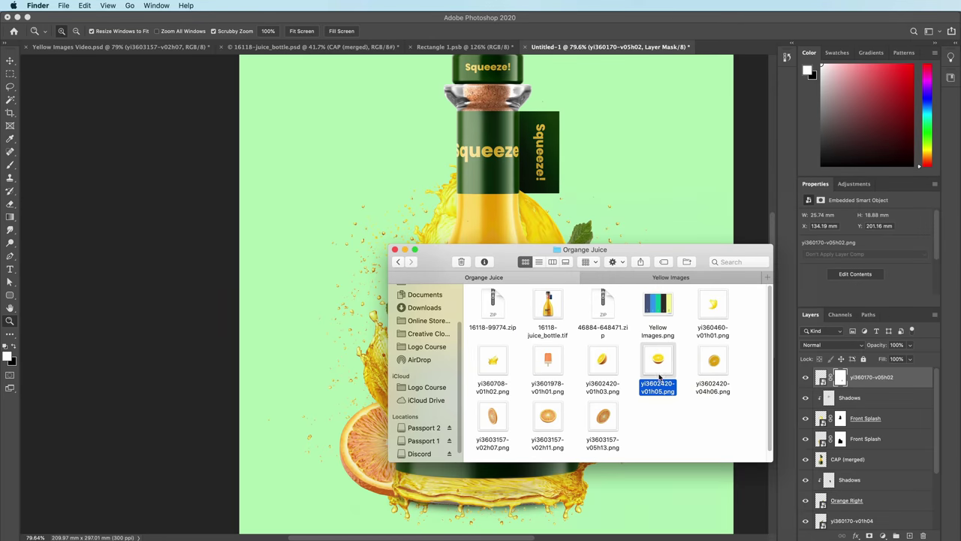
pyautogui.moveTo(661, 380); pyautogui.dragTo(325, 238)
pyautogui.moveTo(721, 298); pyautogui.dragTo(530, 451)
pyautogui.moveTo(420, 416)
pyautogui.mouseDown()
pyautogui.moveTo(421, 433)
pyautogui.moveTo(419, 426)
pyautogui.mouseUp()
pyautogui.moveTo(528, 457); pyautogui.dragTo(523, 457)
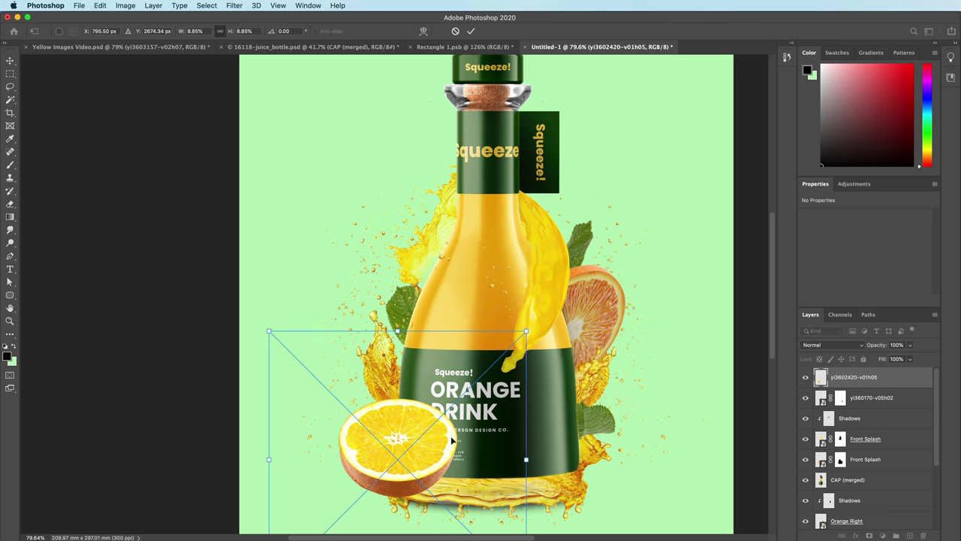
pyautogui.moveTo(445, 437); pyautogui.dragTo(470, 264)
pyautogui.press('Return')
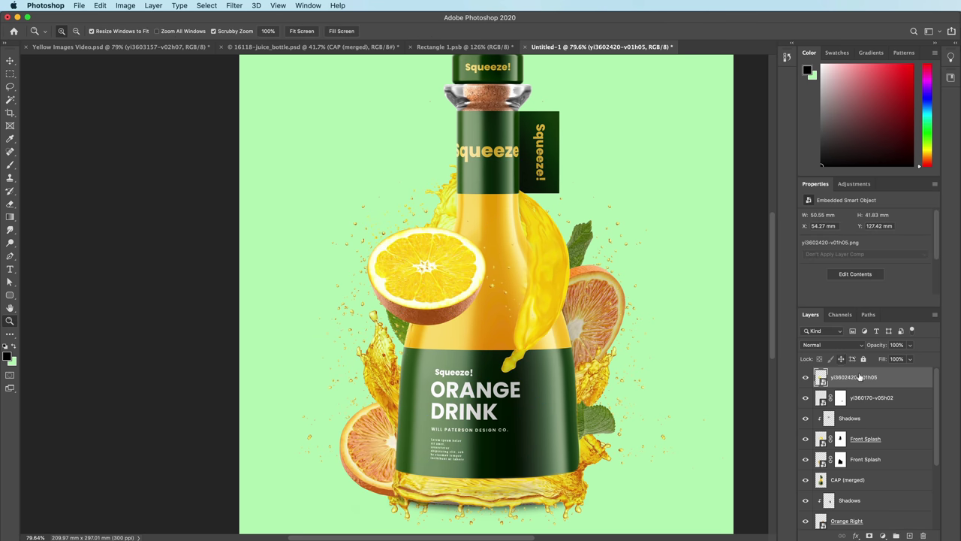
# Step: Move the yi3602420-v01h05 orange layer down the stack to sit directly beneath CAP (merged)
pyautogui.press('super+bracketleft')
pyautogui.press('super+bracketleft')
pyautogui.press('super+bracketleft')
pyautogui.press('super+bracketleft')
pyautogui.press('super+bracketleft')
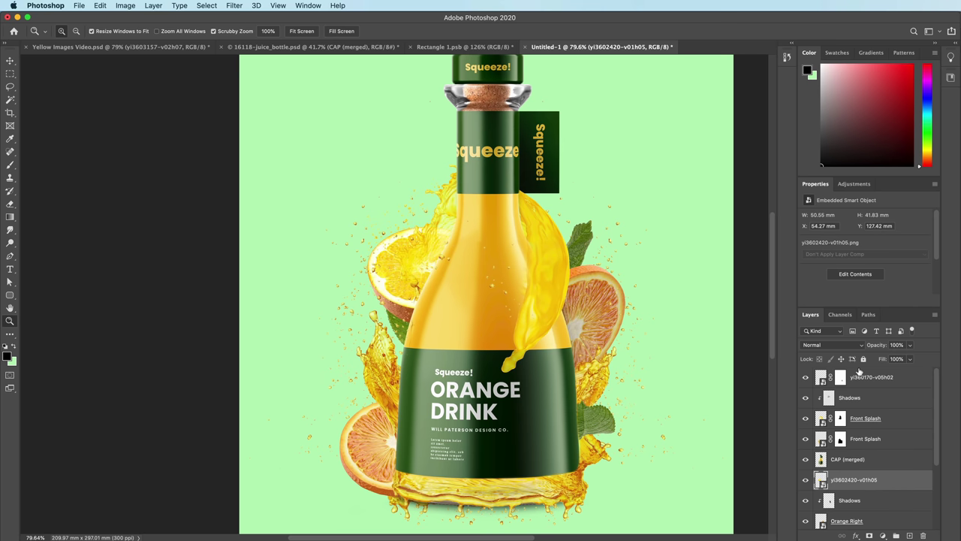
pyautogui.click(436, 261)
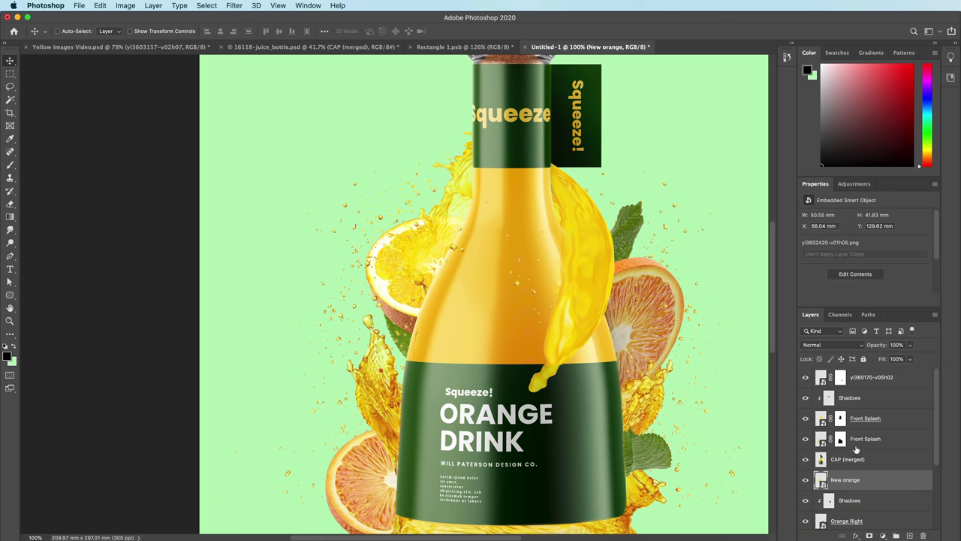
# Step: Review the layer stack and the Move tool's Auto-Select options, and try picking the splash, leaf and right orange layers on the canvas
pyautogui.scroll(-3, 856, 449)
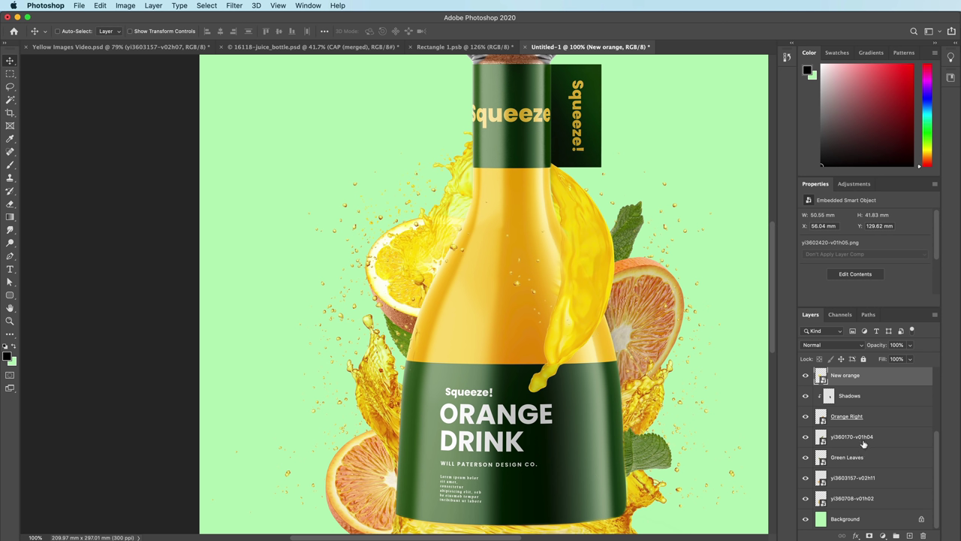
pyautogui.click(116, 35)
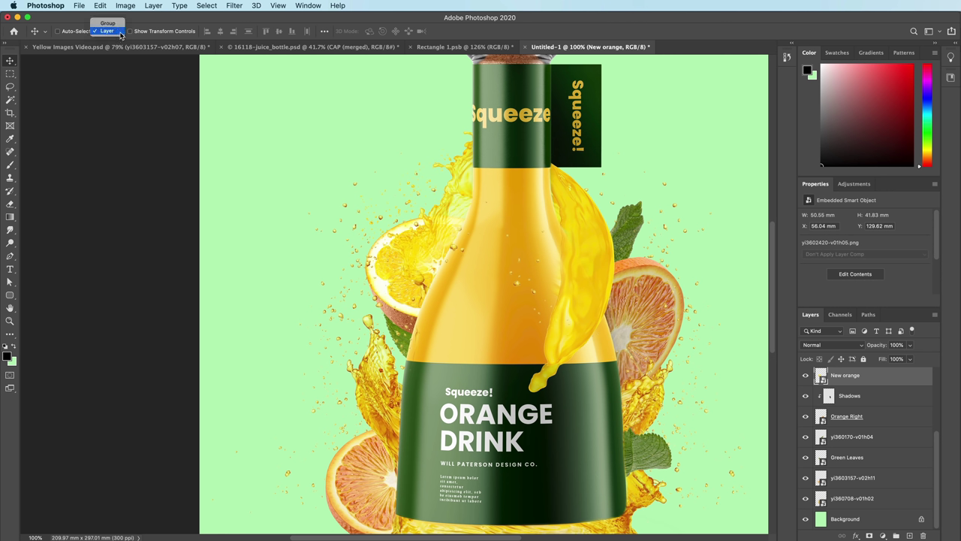
pyautogui.click(118, 33)
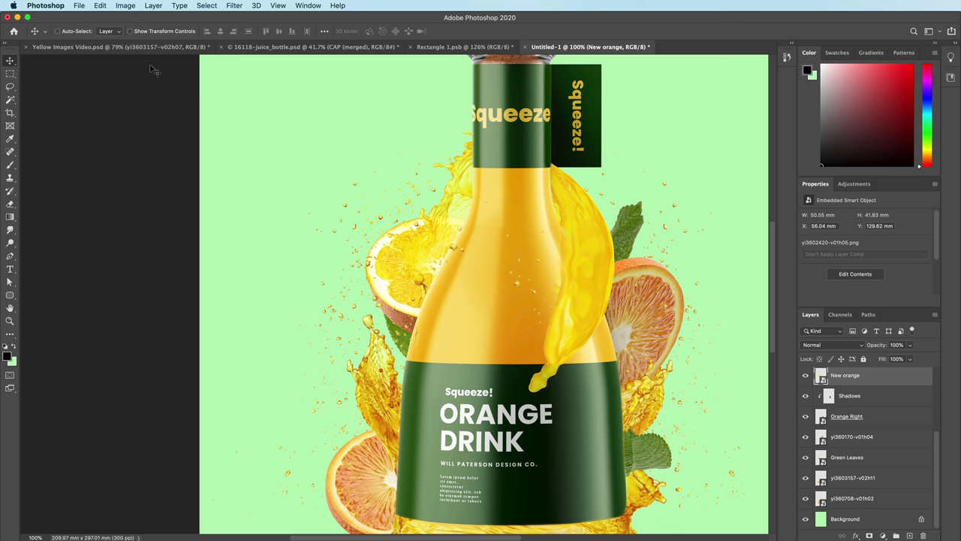
pyautogui.keyDown('super'); pyautogui.click(587, 242); pyautogui.keyUp('super')
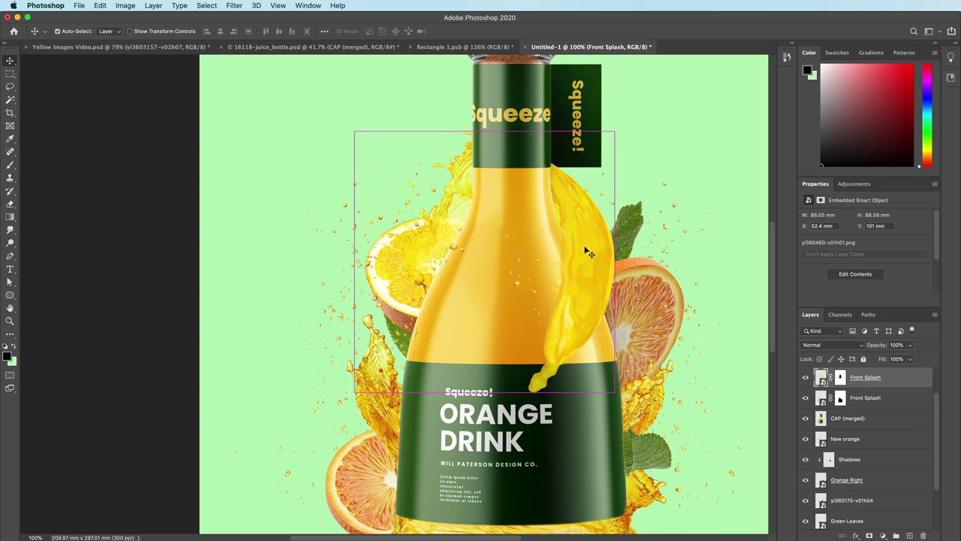
pyautogui.click(528, 328)
pyautogui.click(650, 326)
pyautogui.keyDown('super'); pyautogui.click(632, 245); pyautogui.keyUp('super')
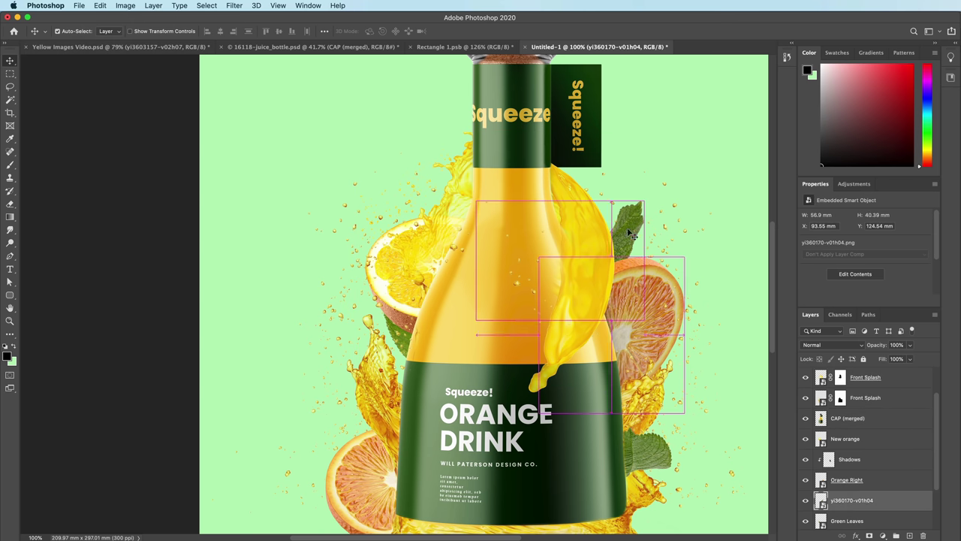
pyautogui.keyDown('super'); pyautogui.click(648, 315); pyautogui.keyUp('super')
# Step: Select the leaf above the right orange on the canvas and rename its layer Green Leaf
pyautogui.keyDown('super'); pyautogui.click(631, 248); pyautogui.keyUp('super')
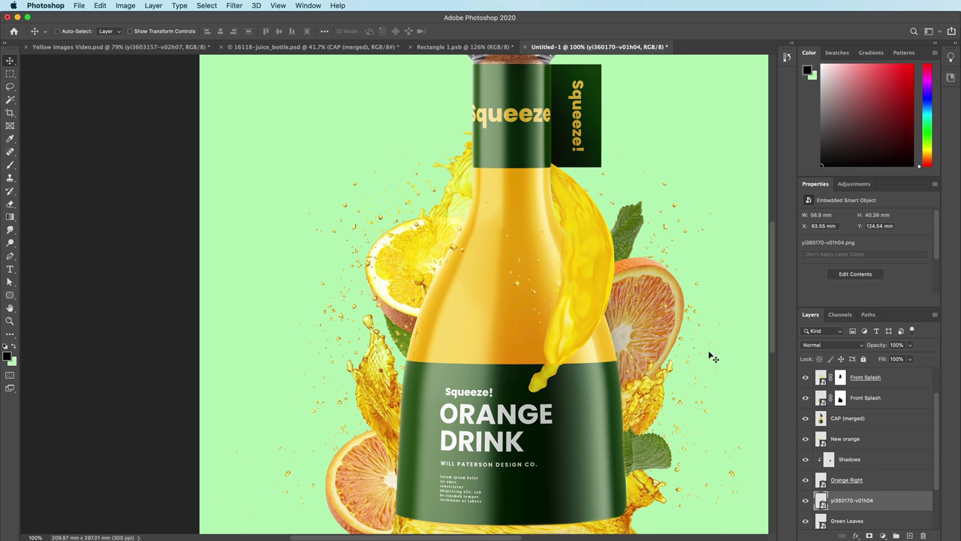
pyautogui.press('super')
pyautogui.doubleClick(852, 500)
pyautogui.write('Green Leaf')
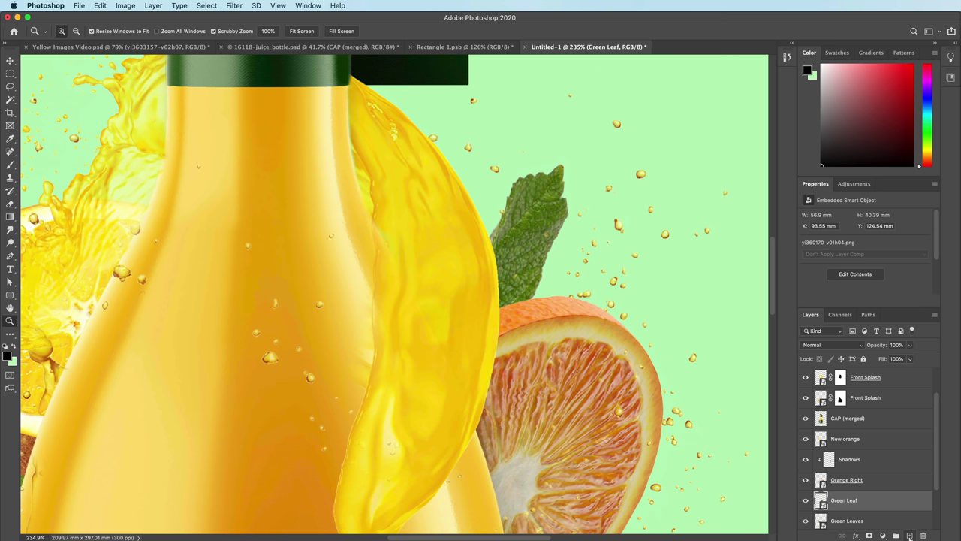
# Step: Add a new empty layer above Green Leaf and clip it to that layer
pyautogui.click(910, 536)
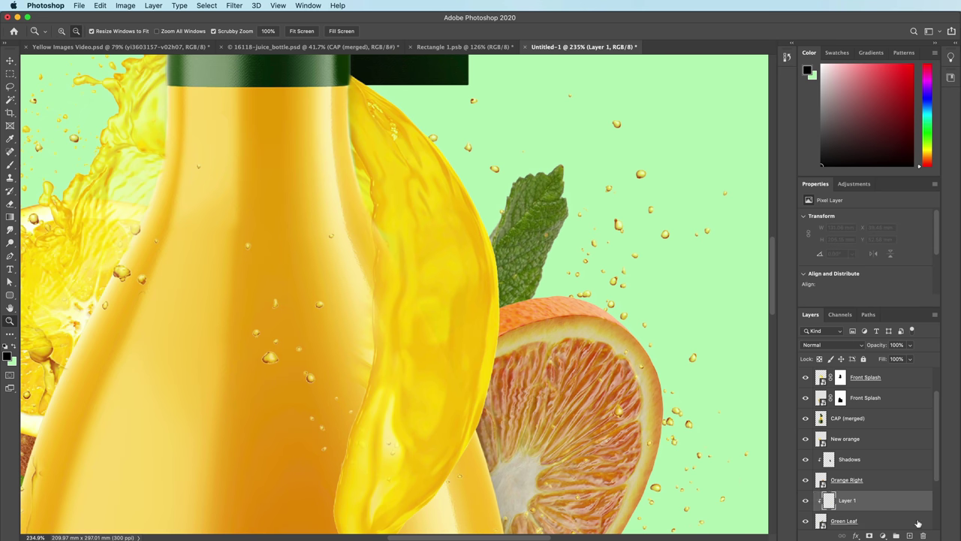
pyautogui.keyDown('alt'); pyautogui.click(879, 508); pyautogui.keyUp('alt')
pyautogui.keyDown('alt'); pyautogui.click(878, 508); pyautogui.keyUp('alt')
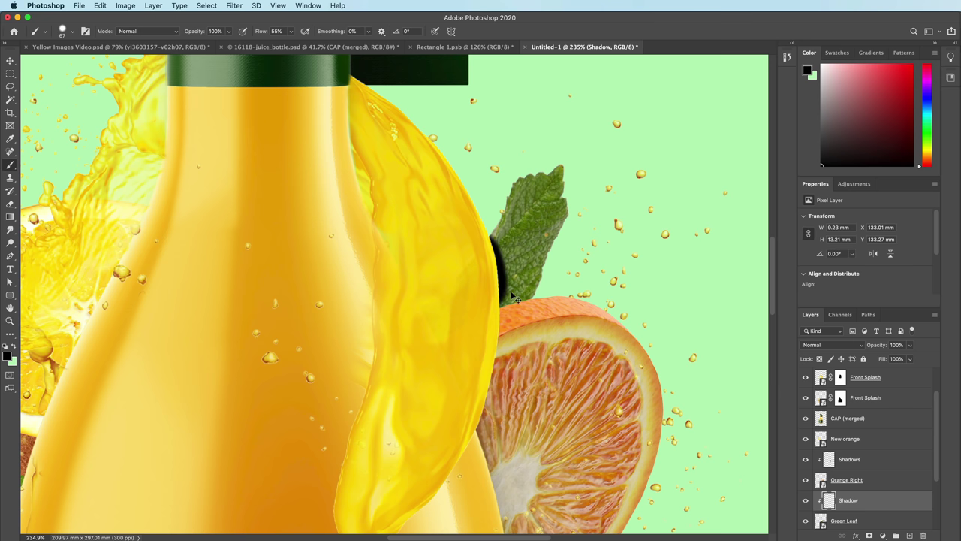
# Step: Paint a soft black shadow on the leaf along the splash's edge and lower the Shadow layer's opacity to about 36%
pyautogui.rightClick(518, 293)
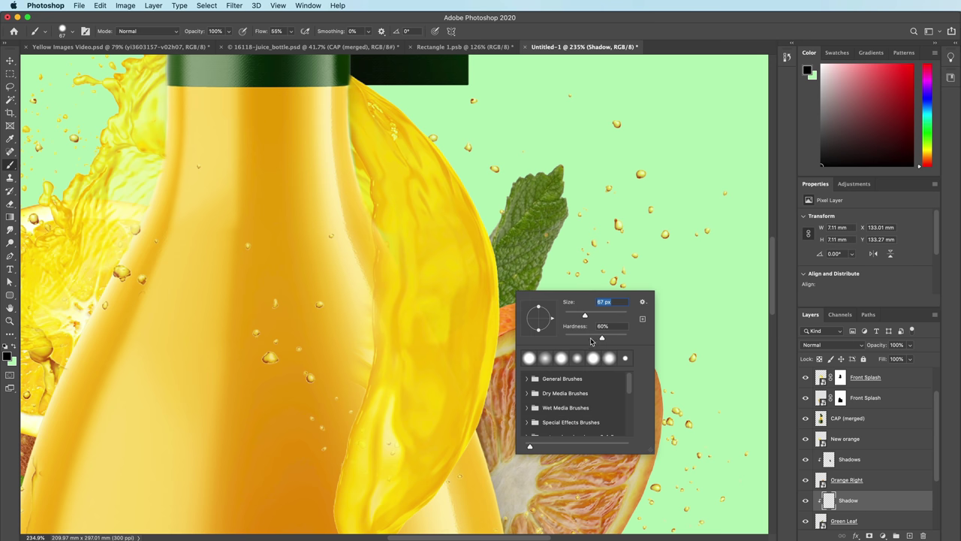
pyautogui.moveTo(602, 339); pyautogui.dragTo(564, 340)
pyautogui.moveTo(474, 242); pyautogui.dragTo(490, 301)
pyautogui.click(911, 345)
pyautogui.moveTo(906, 356)
pyautogui.mouseDown()
pyautogui.moveTo(868, 359)
pyautogui.moveTo(877, 359)
pyautogui.mouseUp()
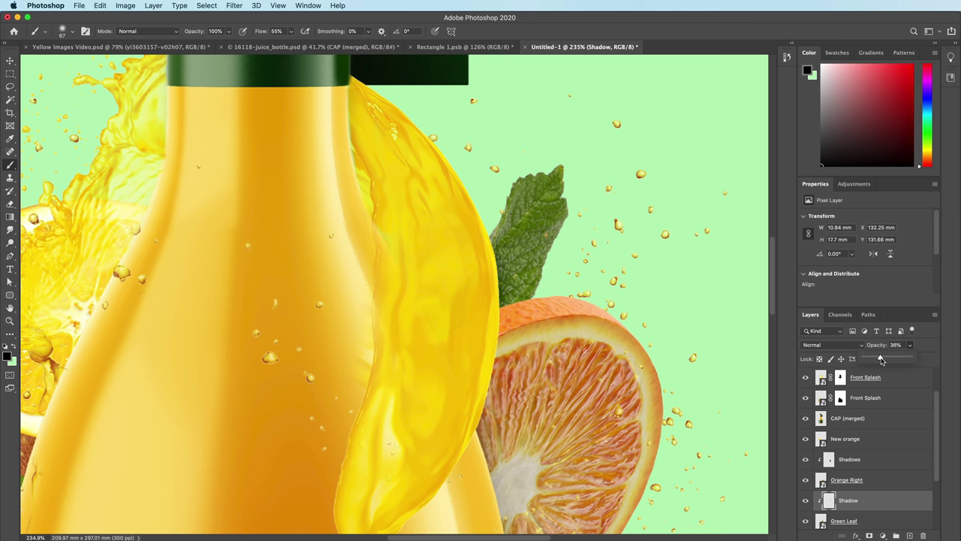